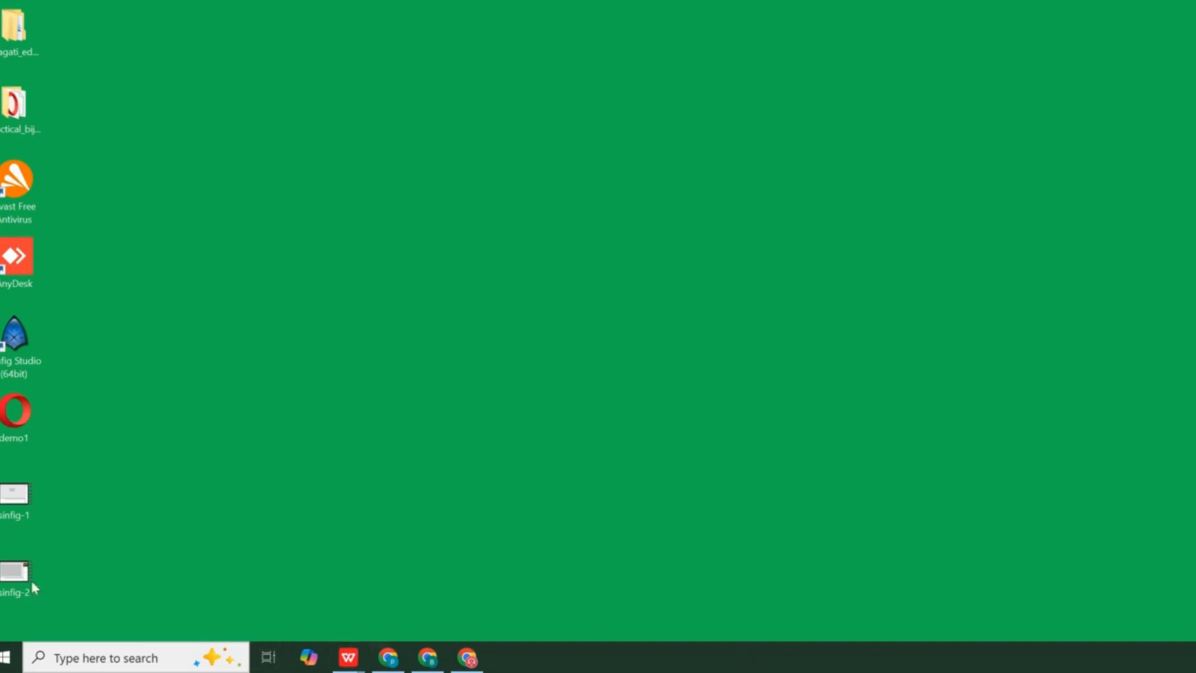
# Step: Launch Synfig Studio and create a new animation document
pyautogui.doubleClick(39, 353)
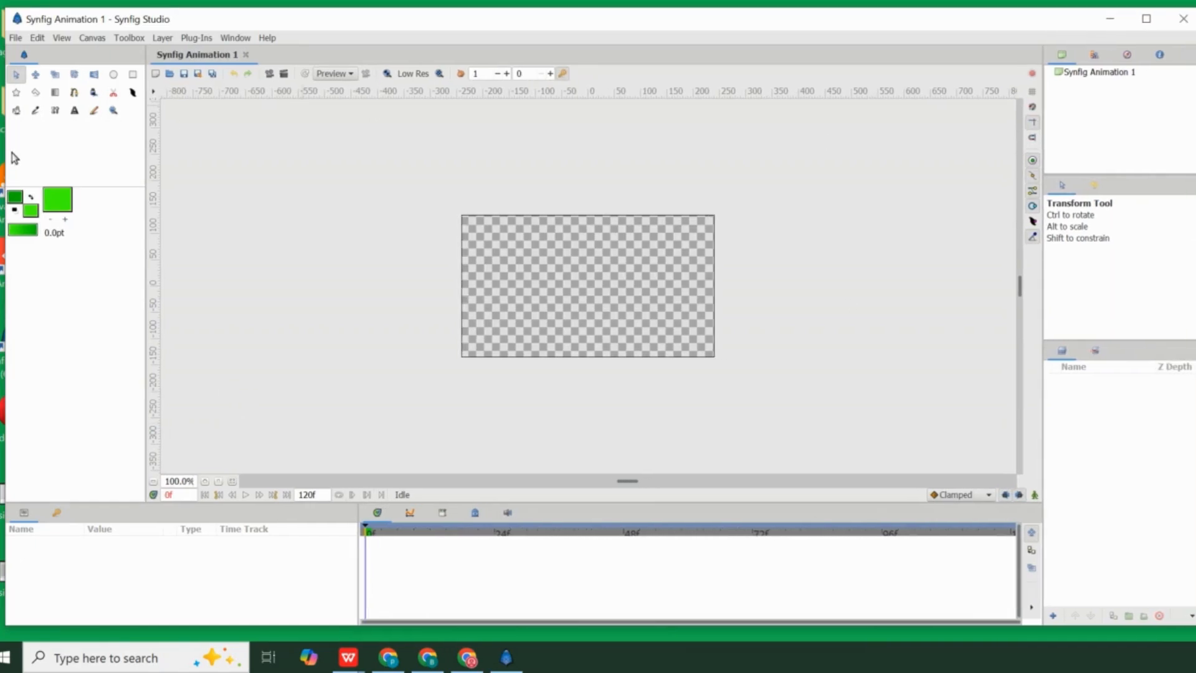
pyautogui.moveTo(232, 22); pyautogui.dragTo(227, 21)
pyautogui.click(10, 39)
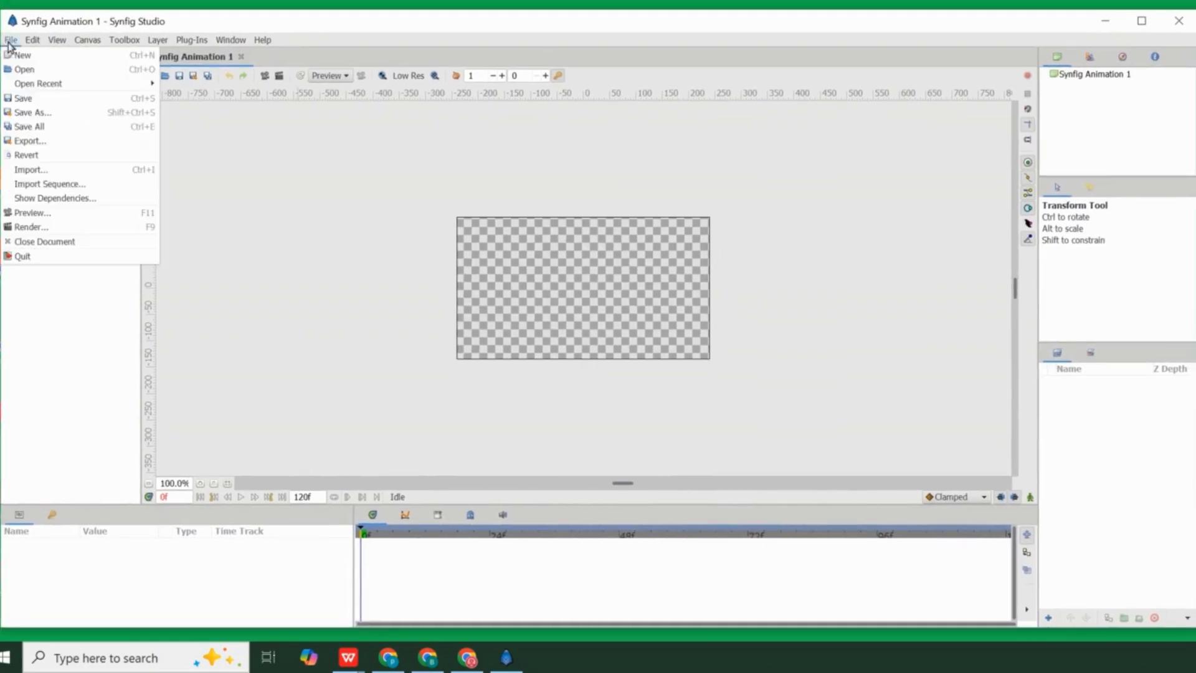
pyautogui.click(26, 65)
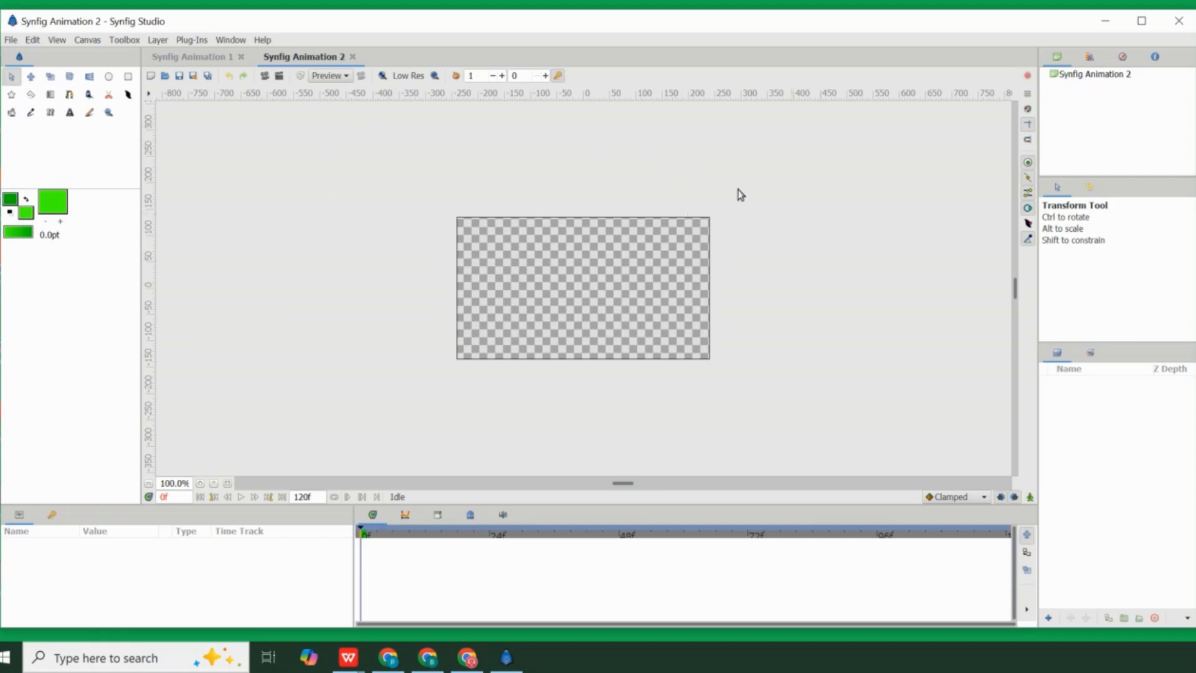
# Step: In the canvas properties, unlink width from height and set the image size to 400 wide by 550 high
pyautogui.click(87, 41)
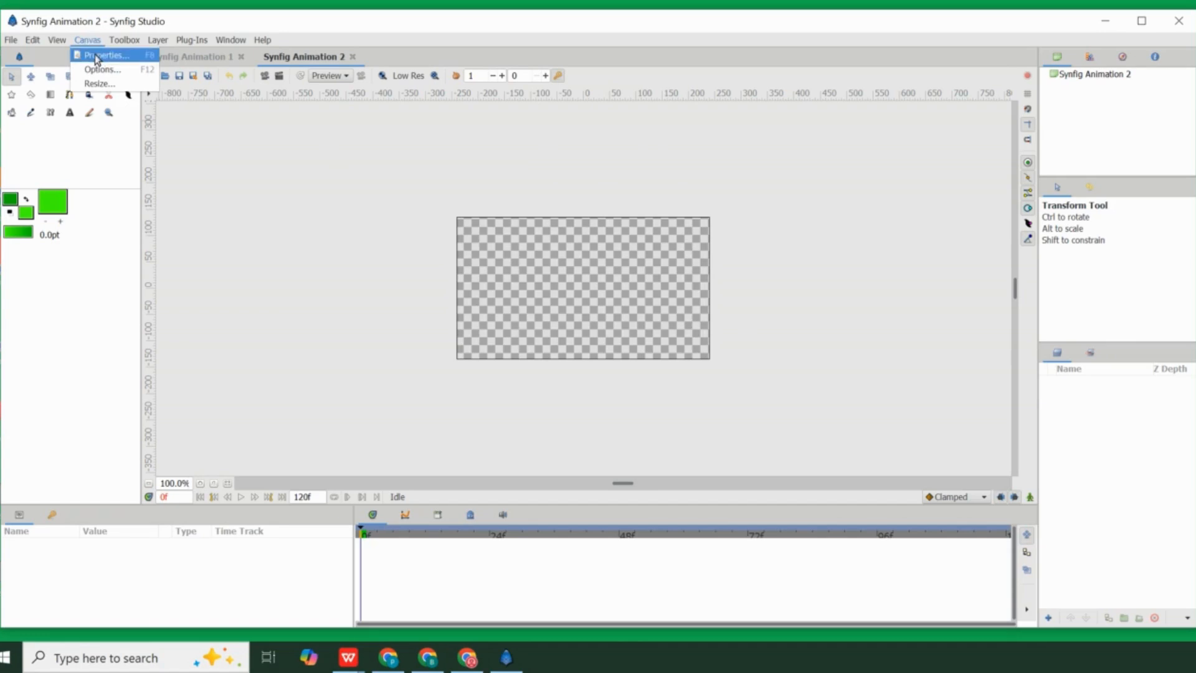
pyautogui.click(95, 54)
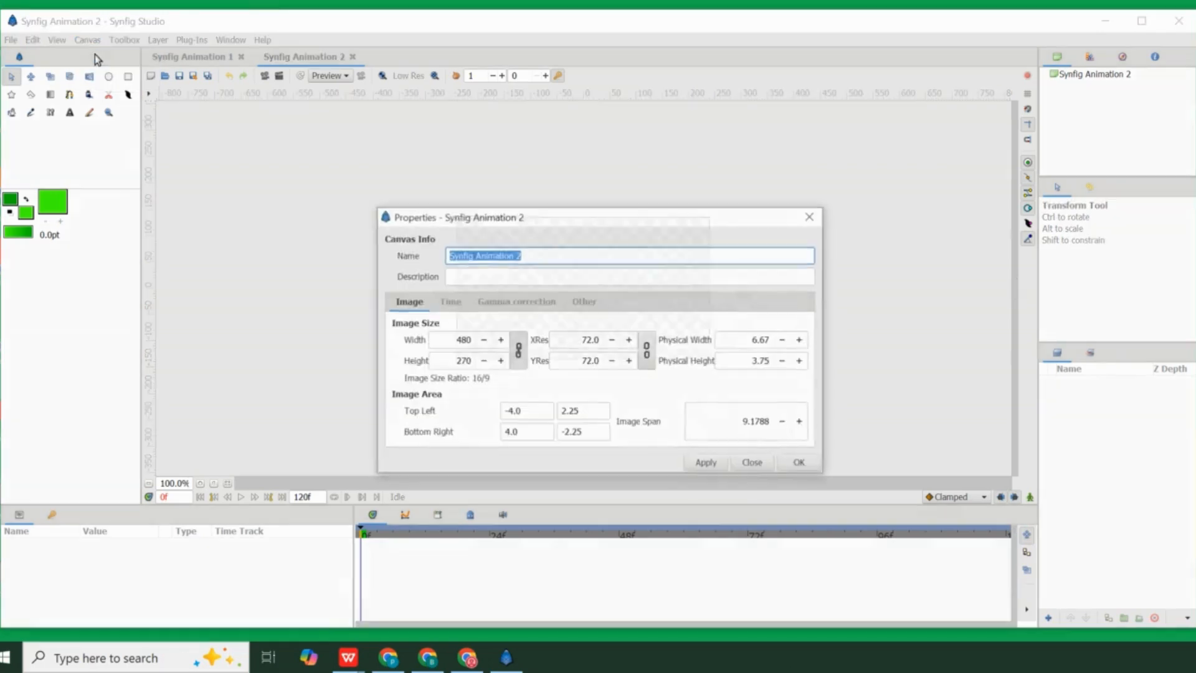
pyautogui.moveTo(544, 211); pyautogui.dragTo(547, 166)
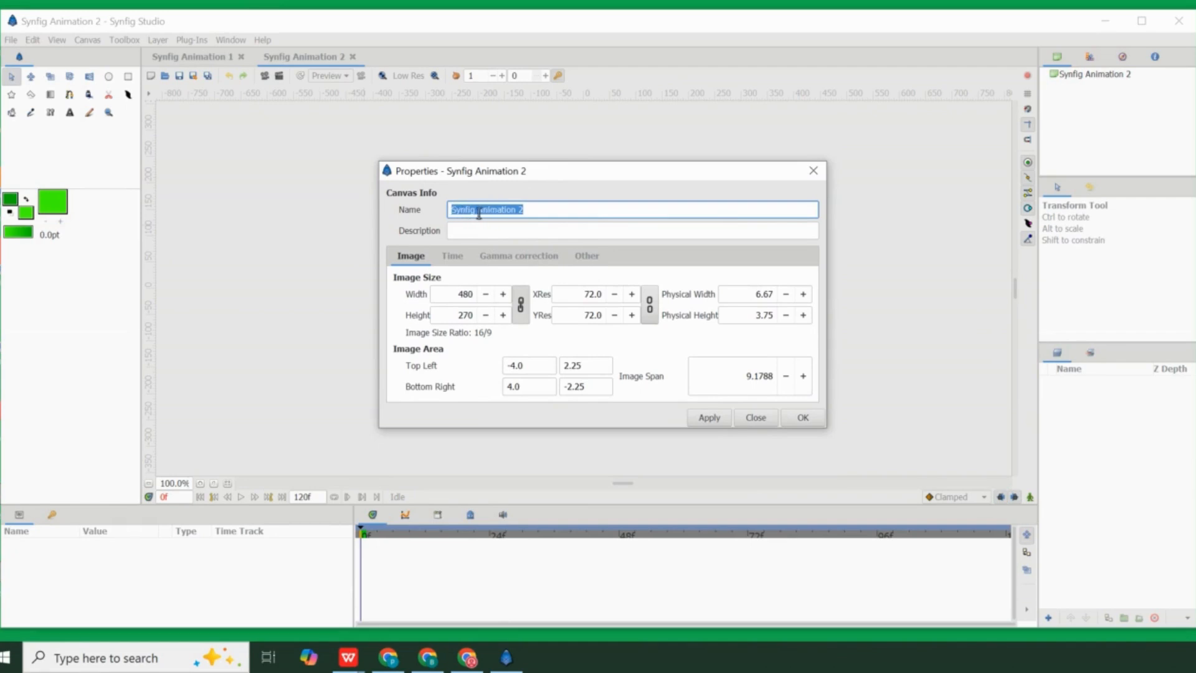
pyautogui.click(459, 293)
pyautogui.doubleClick(460, 293)
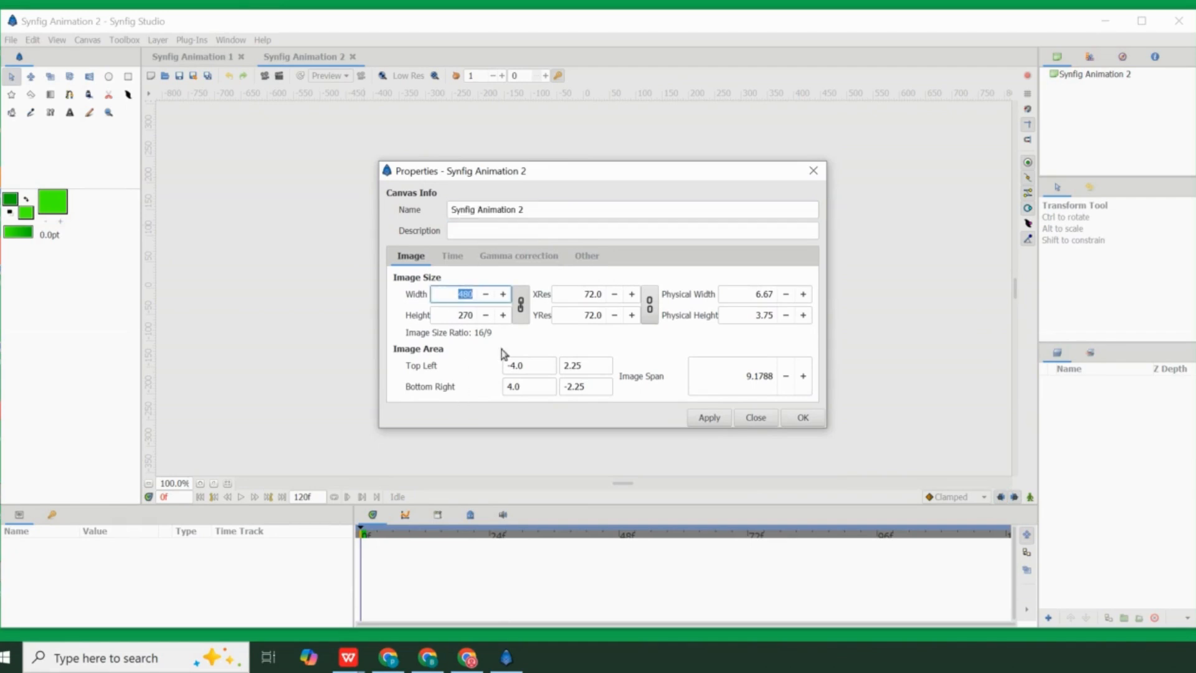
pyautogui.write('4')
pyautogui.click(465, 315)
pyautogui.doubleClick(471, 316)
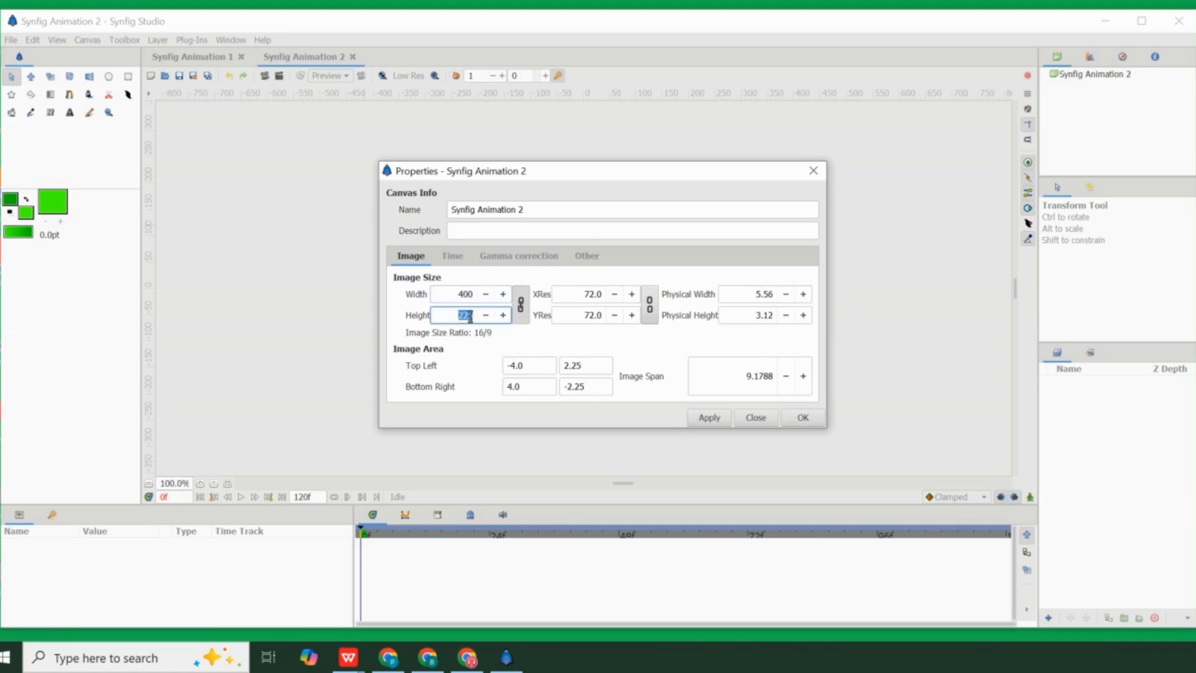
pyautogui.write('550')
pyautogui.click(521, 315)
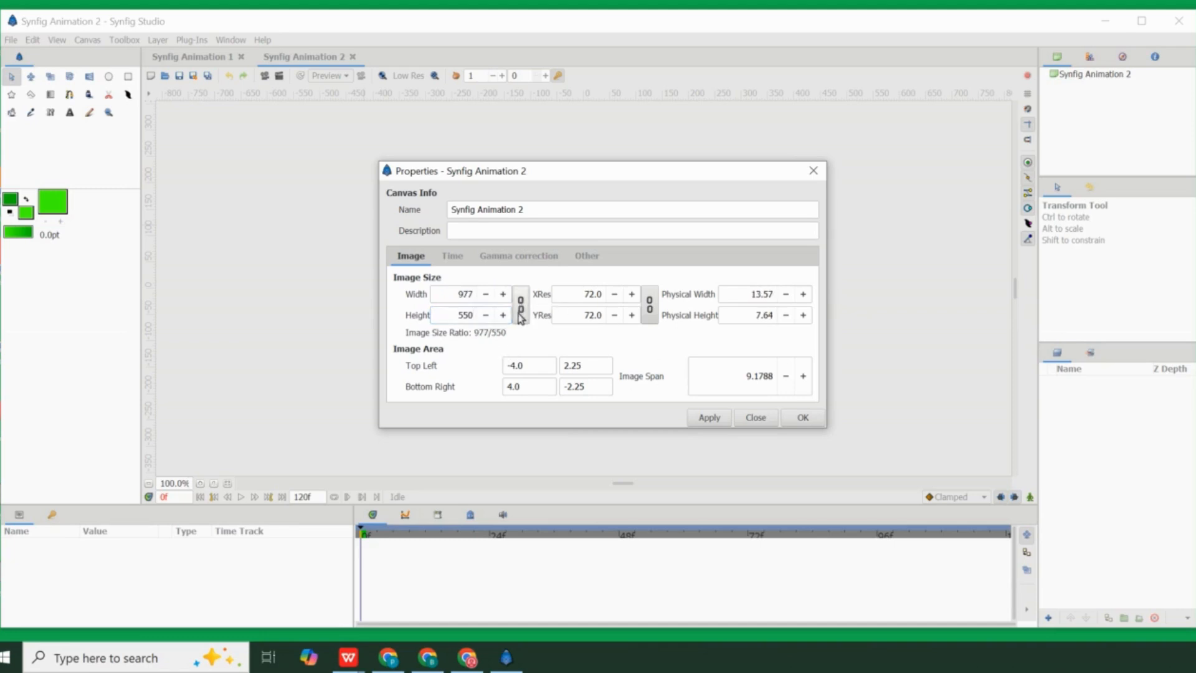
pyautogui.doubleClick(464, 294)
pyautogui.write('400')
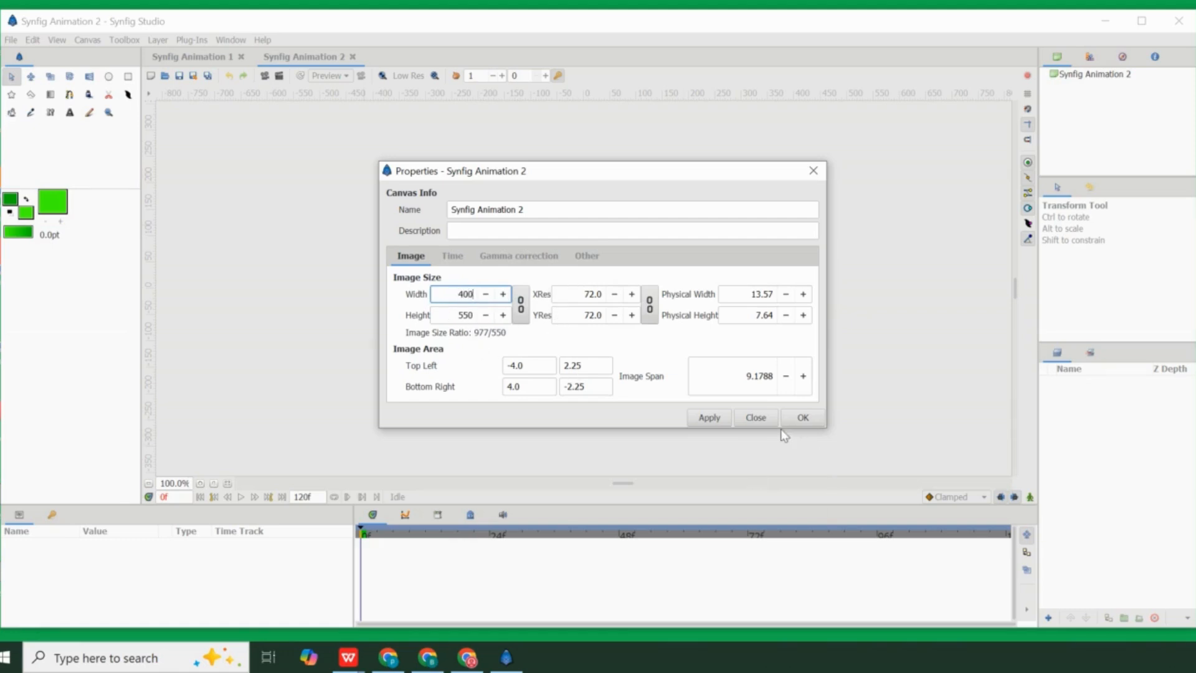
pyautogui.click(804, 418)
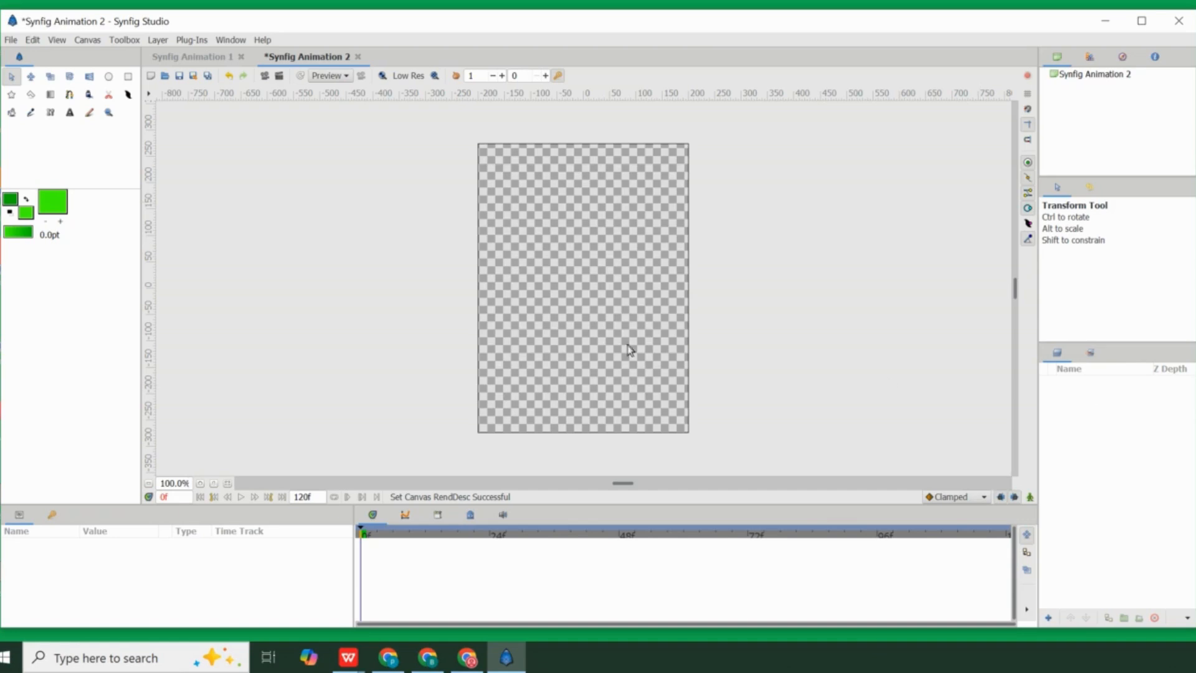
# Step: Import the sky background image skye_bg_1.png into the document
pyautogui.click(11, 41)
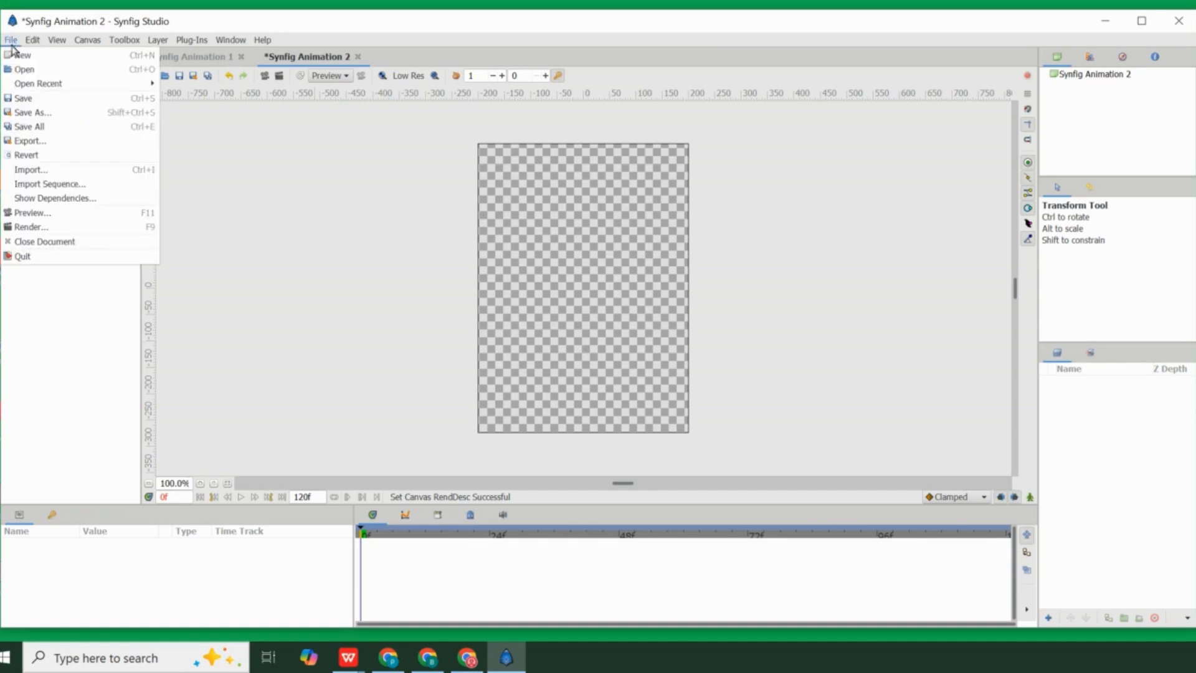
pyautogui.click(31, 170)
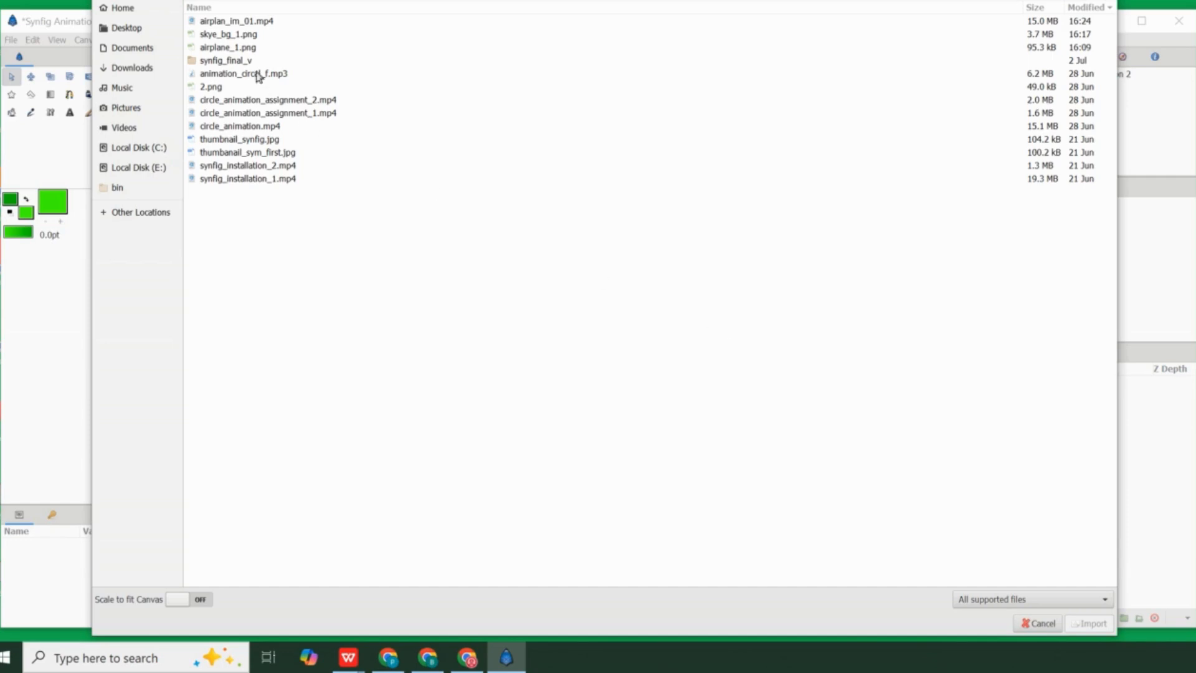
pyautogui.click(227, 35)
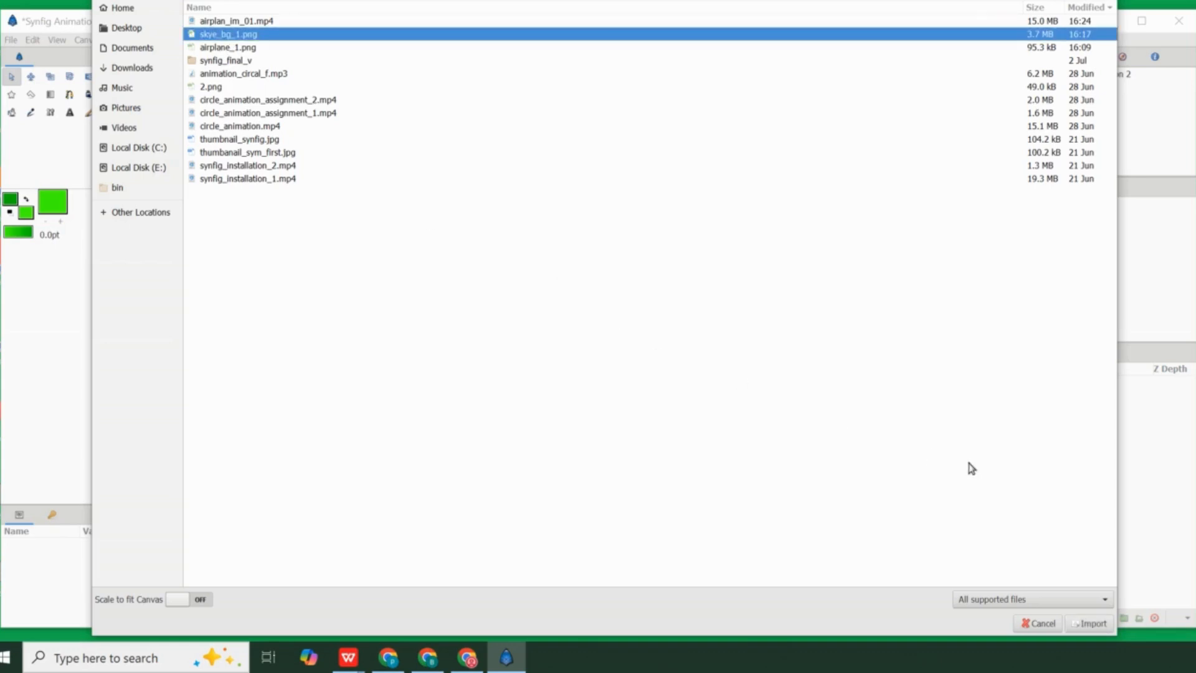
pyautogui.click(1098, 624)
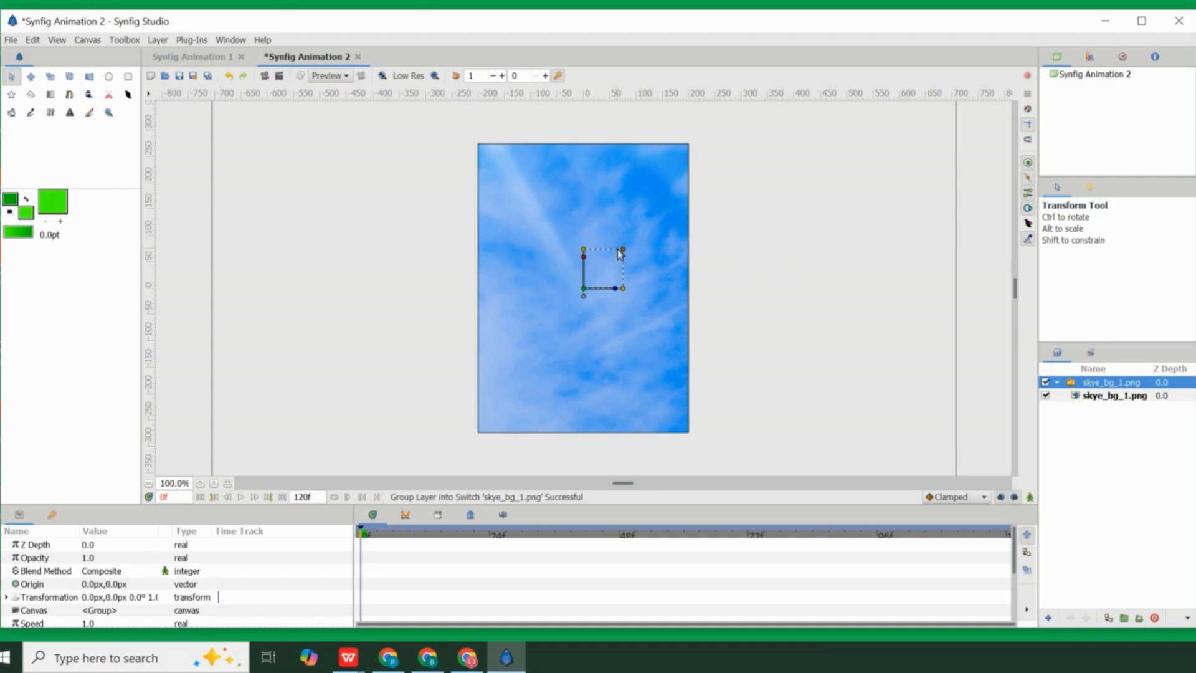
# Step: Scale the sky background to about 0.36 and offset it to about 52 px, -82 px so it covers the canvas
pyautogui.moveTo(621, 250); pyautogui.dragTo(615, 255)
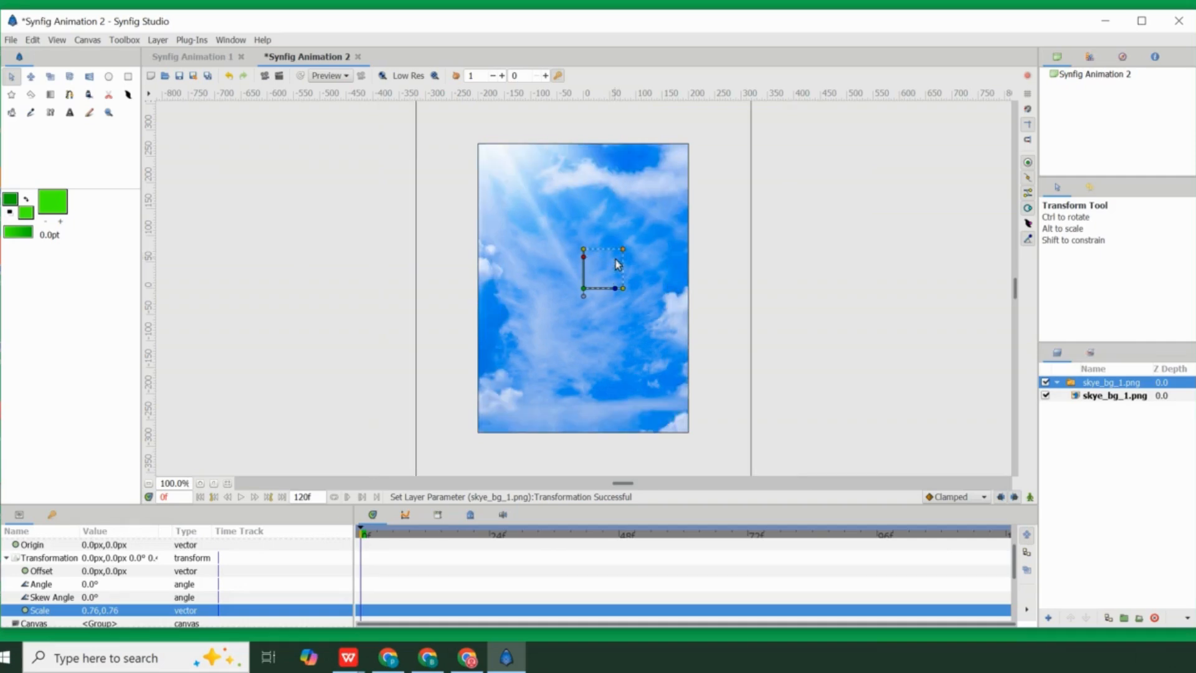
pyautogui.moveTo(622, 251)
pyautogui.mouseDown()
pyautogui.moveTo(616, 265)
pyautogui.moveTo(623, 250)
pyautogui.mouseUp()
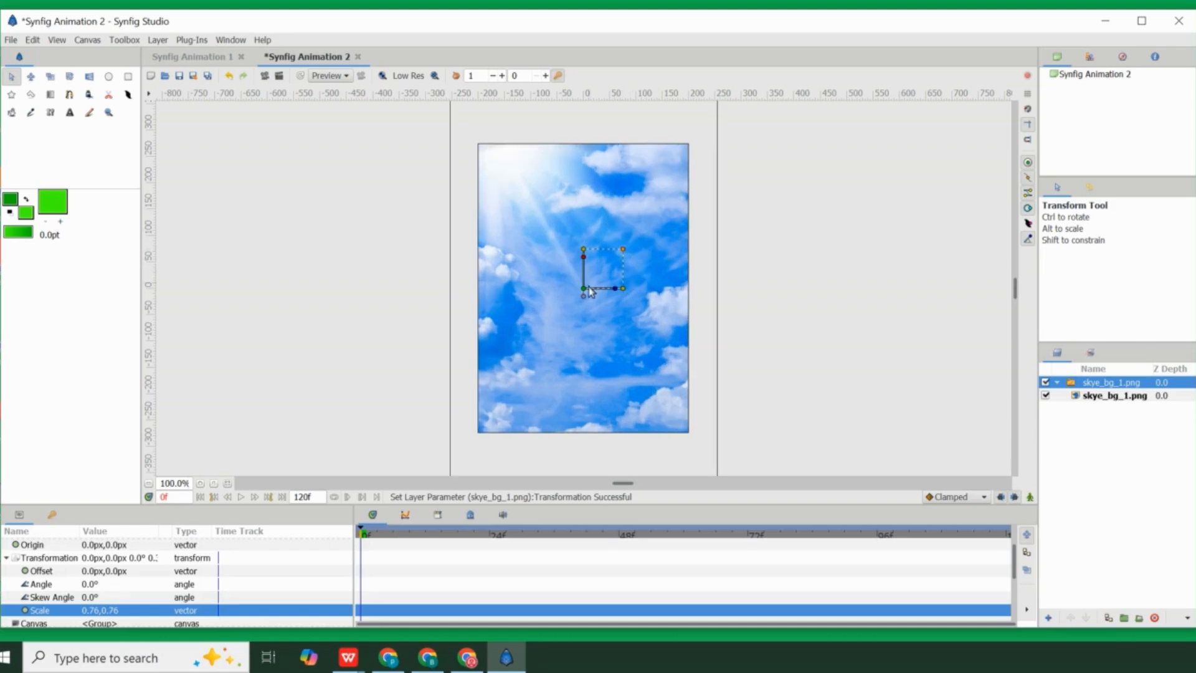
pyautogui.moveTo(584, 288); pyautogui.dragTo(611, 331)
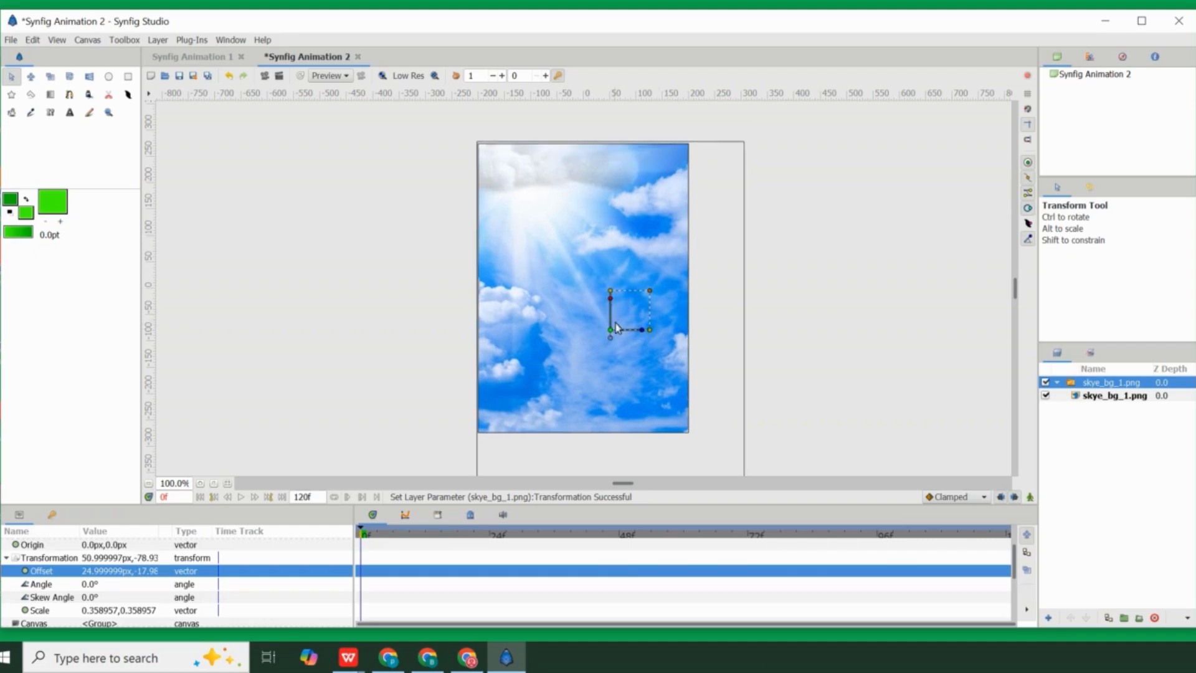
pyautogui.moveTo(611, 334); pyautogui.dragTo(611, 337)
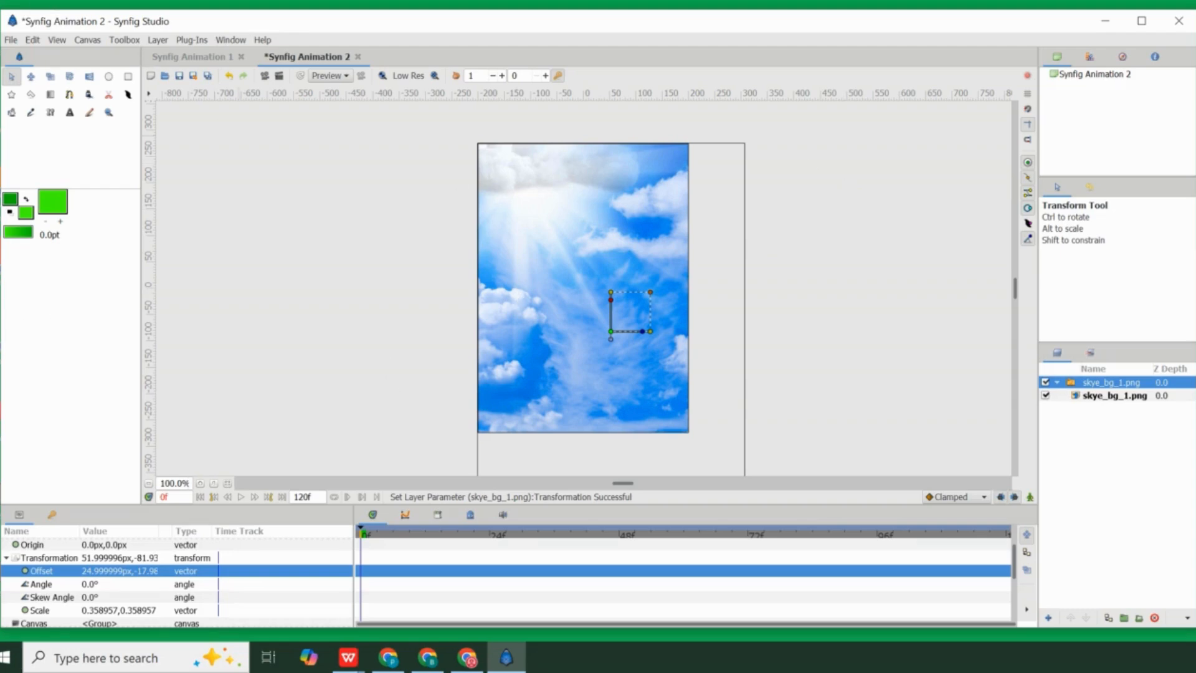
# Step: Import the airplane image airplane_1.png above the sky background
pyautogui.click(11, 41)
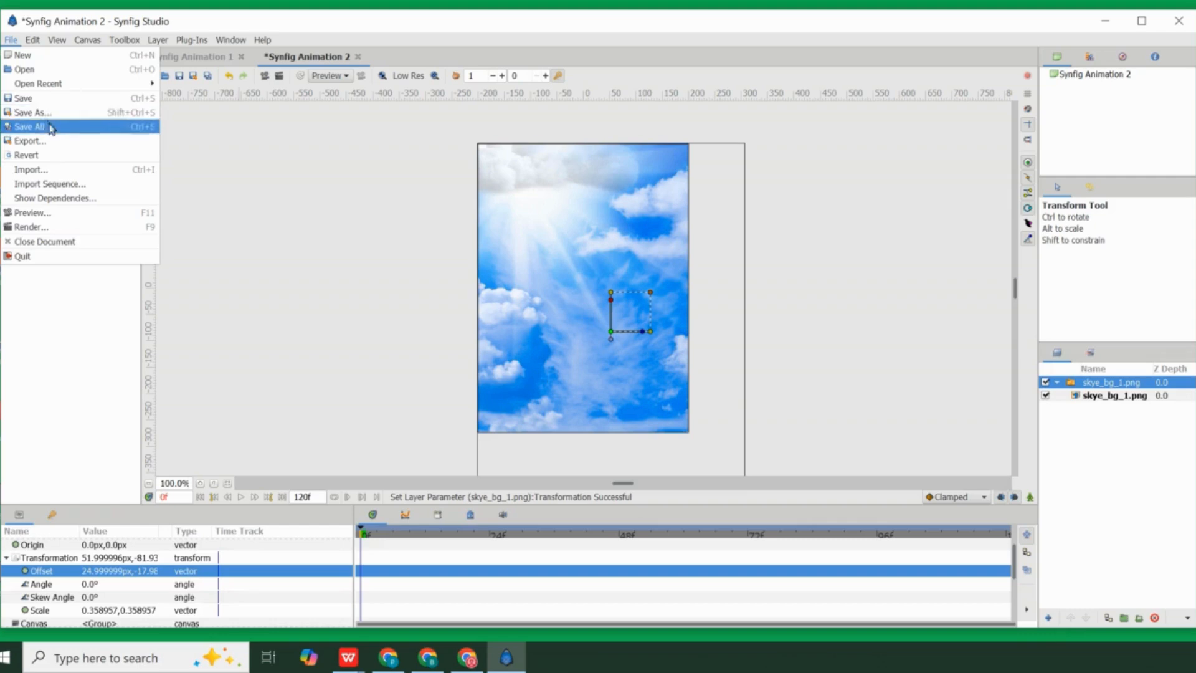
pyautogui.click(30, 171)
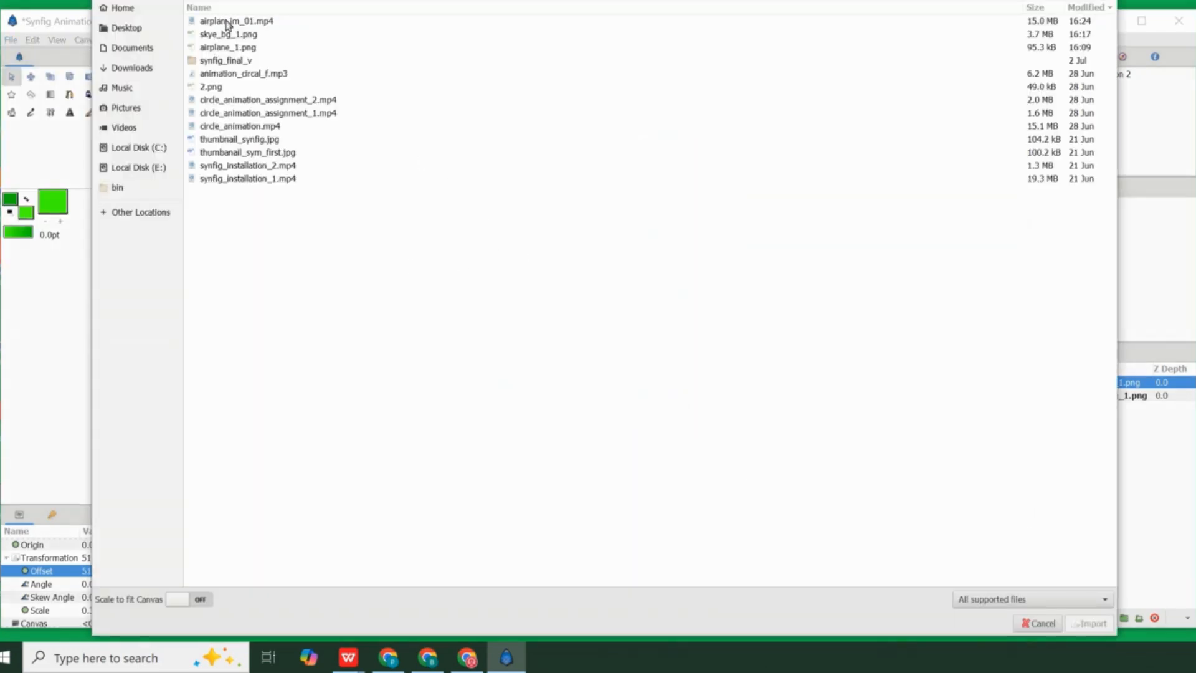
pyautogui.click(229, 48)
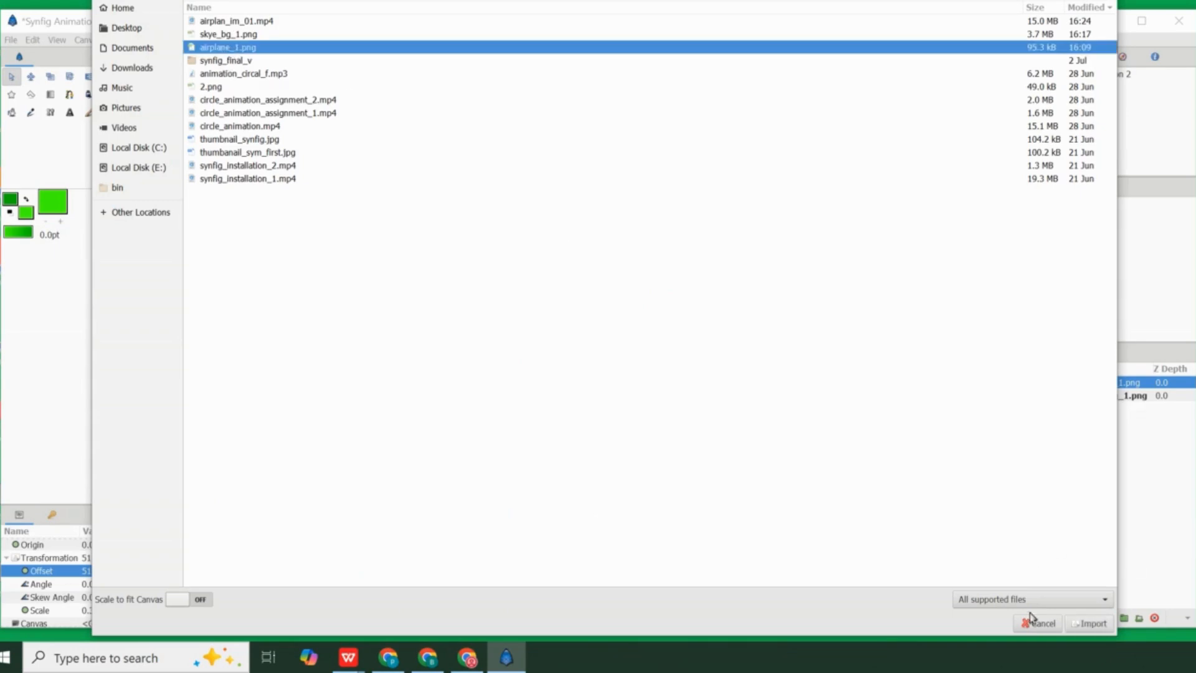
pyautogui.click(1090, 623)
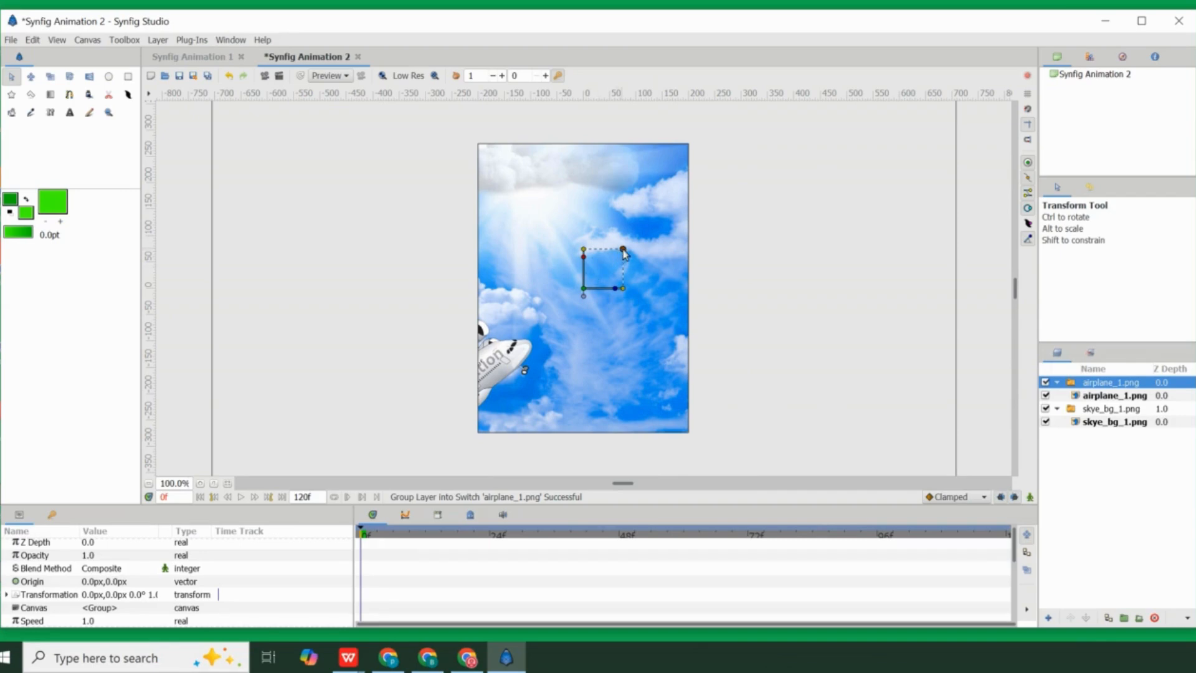
# Step: Scale the airplane to about 0.4, offset it to about -53 px, -46 px, and rotate it slightly counterclockwise
pyautogui.moveTo(623, 249); pyautogui.dragTo(619, 259)
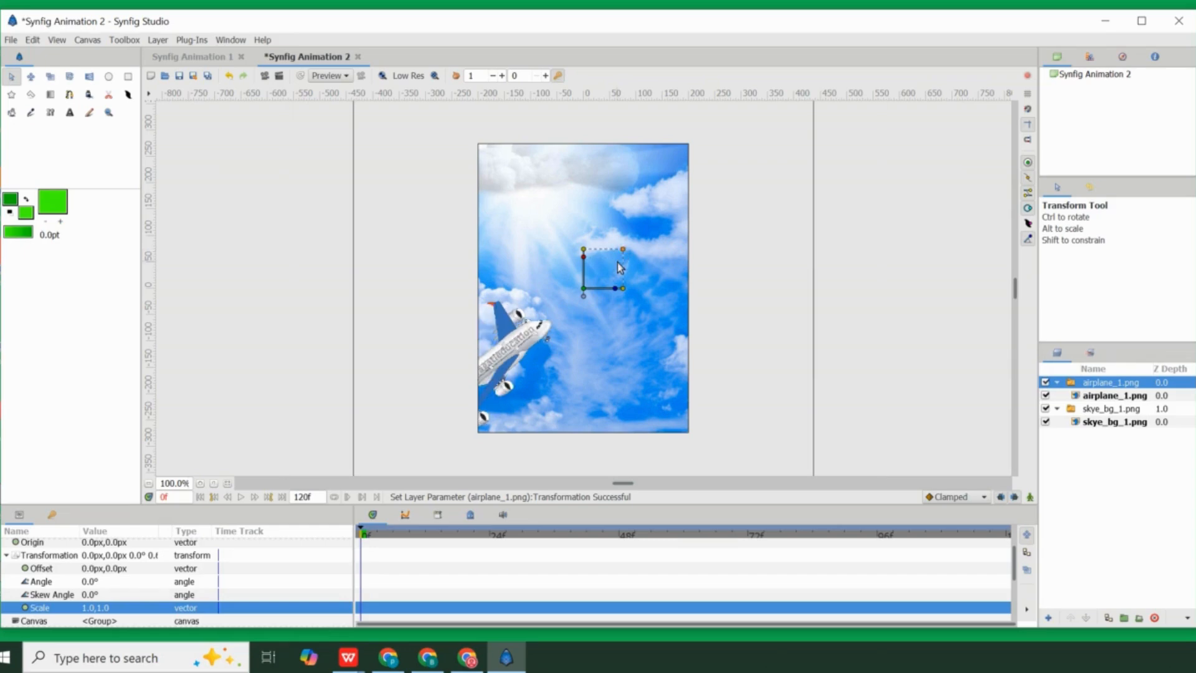
pyautogui.moveTo(619, 255); pyautogui.dragTo(555, 314)
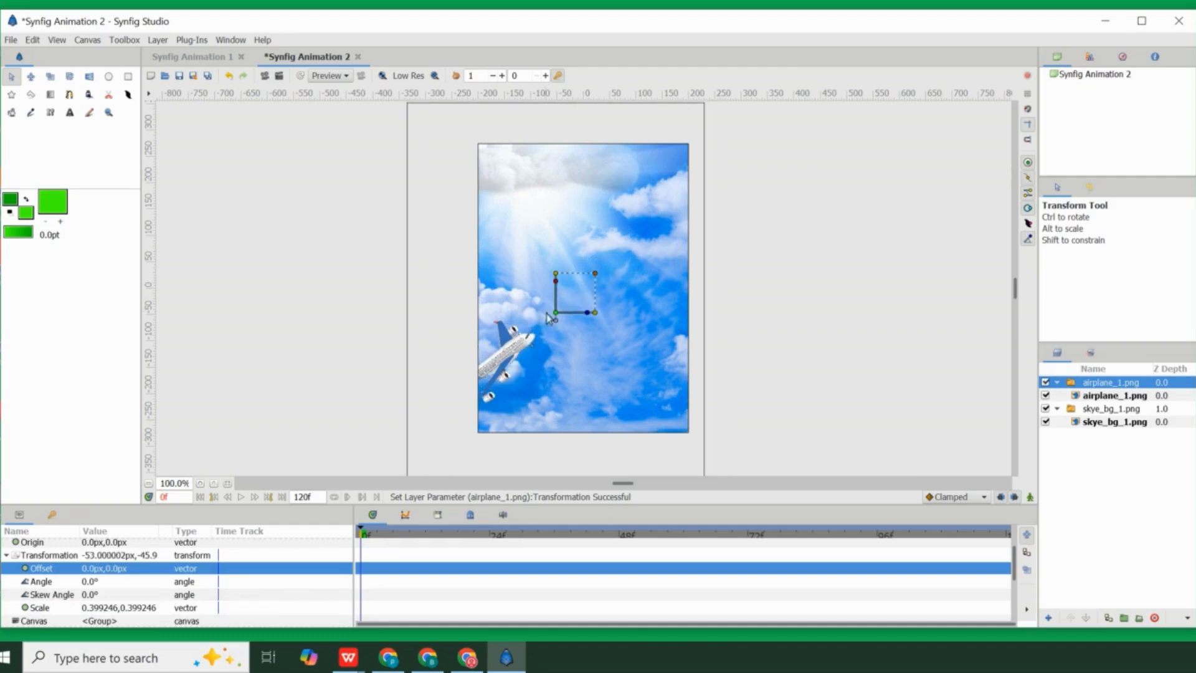
pyautogui.click(588, 313)
pyautogui.moveTo(587, 313); pyautogui.dragTo(588, 315)
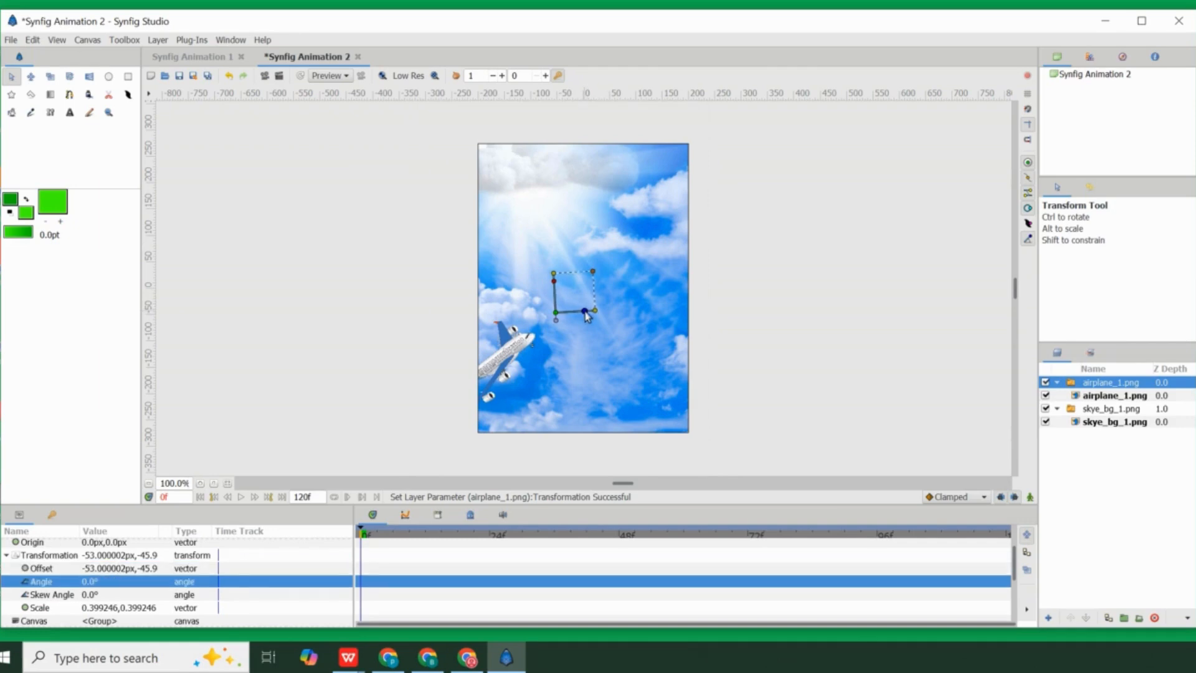
pyautogui.click(806, 288)
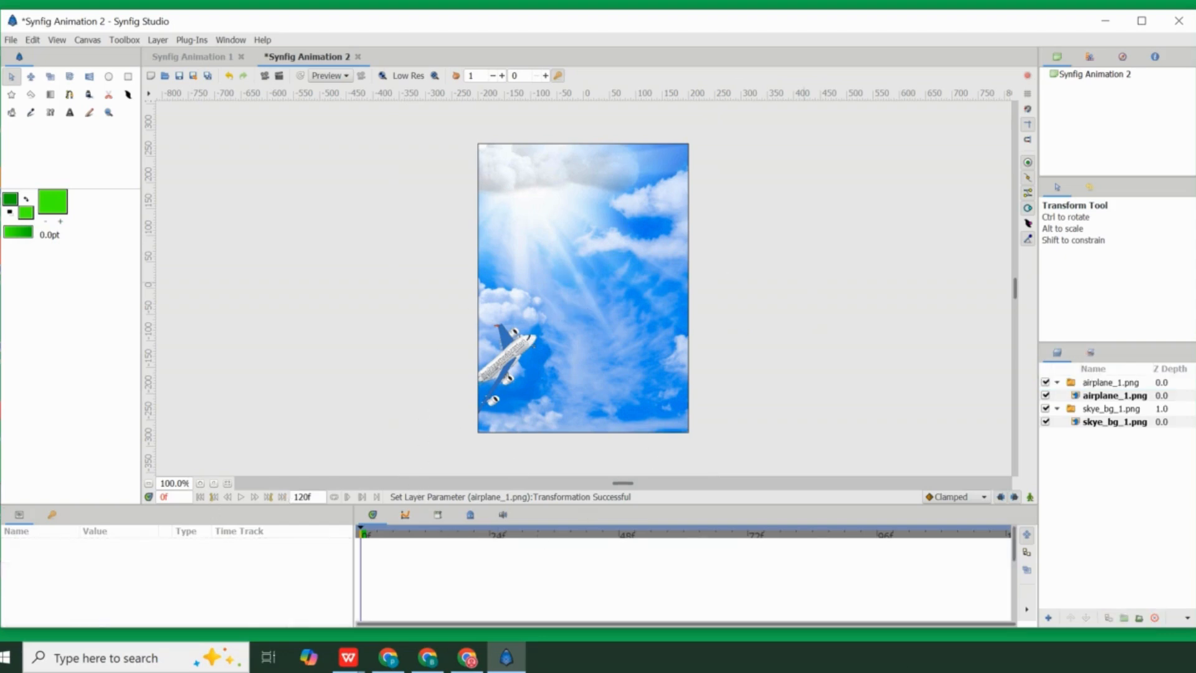
# Step: Show the keyframes list, and check the sky background and airplane layers by selecting each one
pyautogui.click(52, 515)
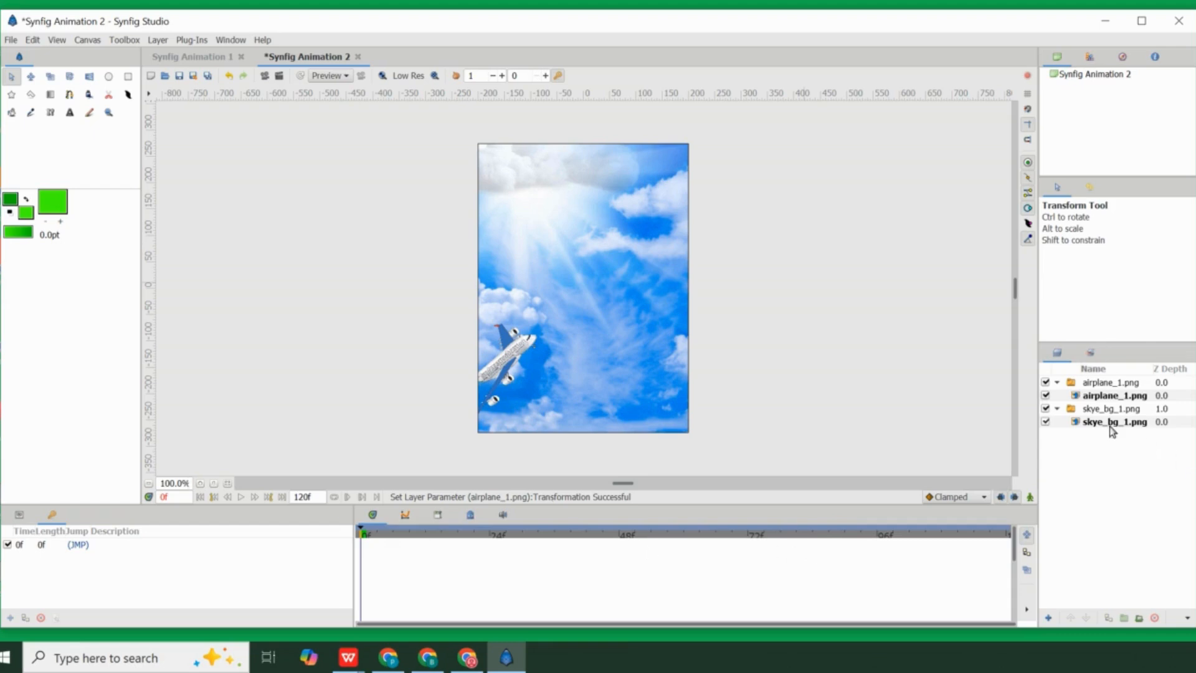
pyautogui.doubleClick(1088, 382)
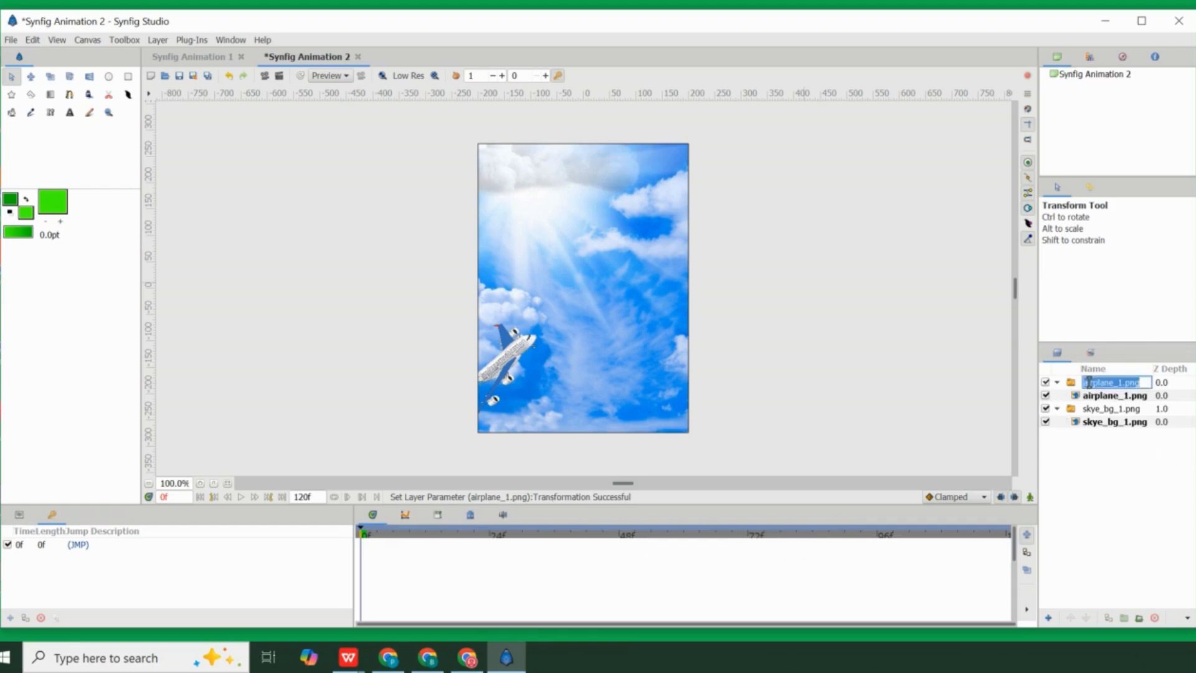
pyautogui.click(1112, 485)
pyautogui.click(1106, 410)
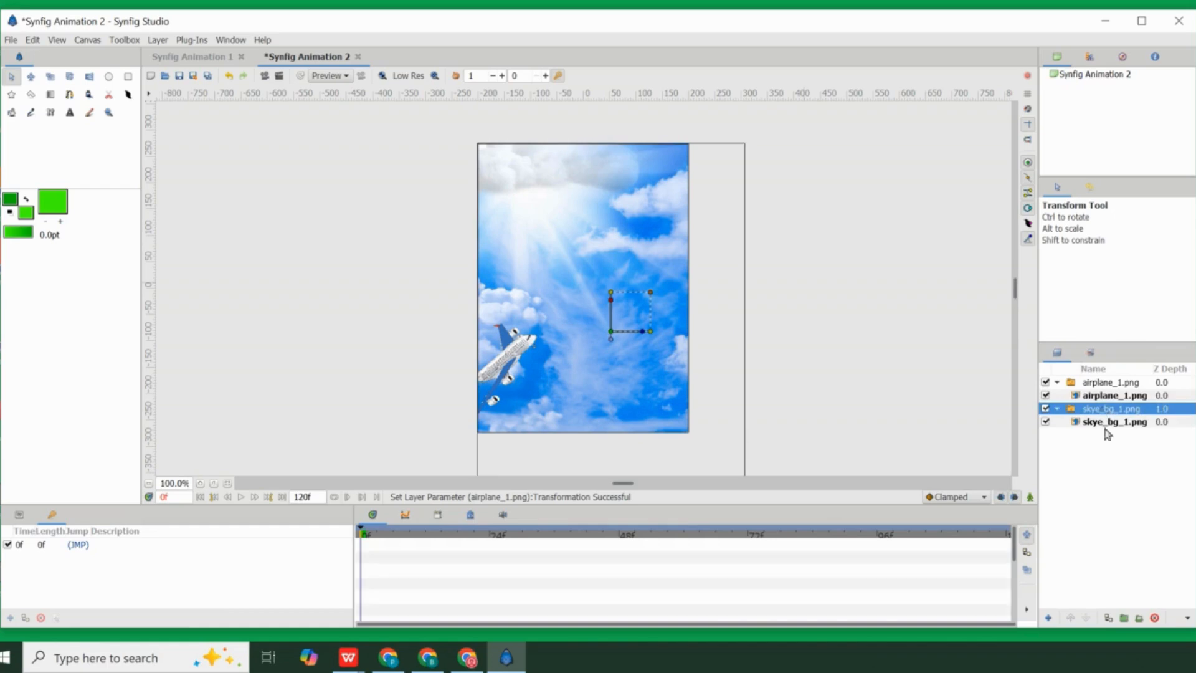
pyautogui.click(1099, 384)
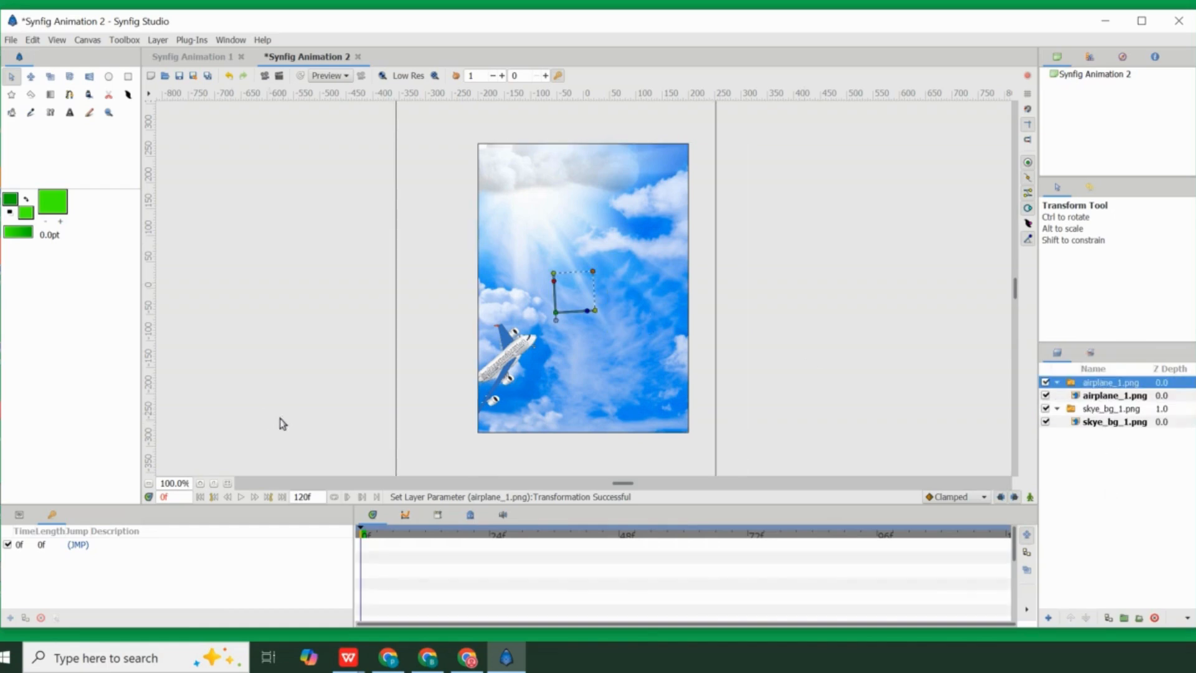
pyautogui.click(800, 368)
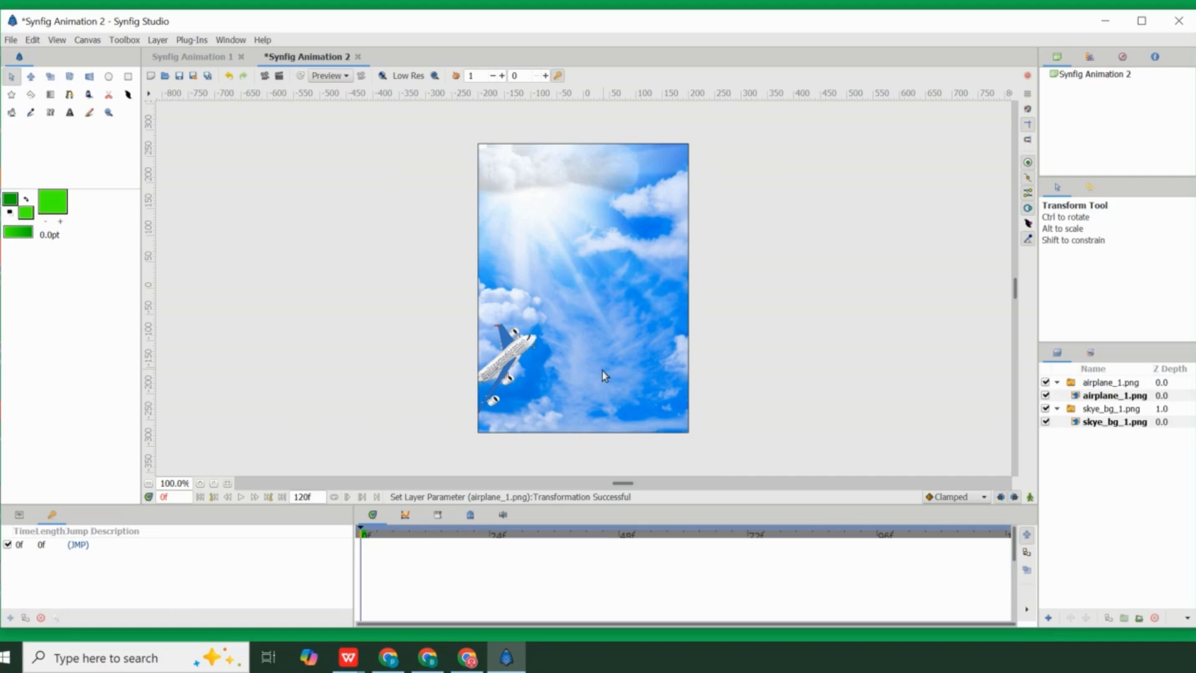
# Step: Turn on animate editing mode for the document
pyautogui.click(1030, 497)
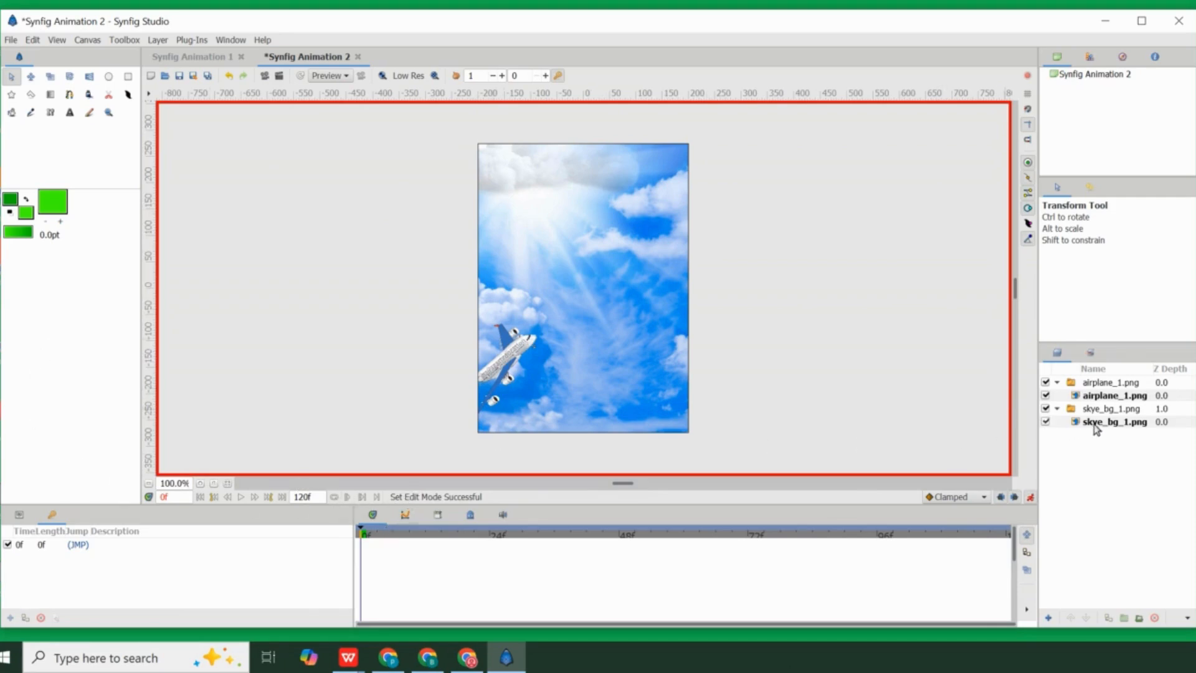
pyautogui.doubleClick(1110, 383)
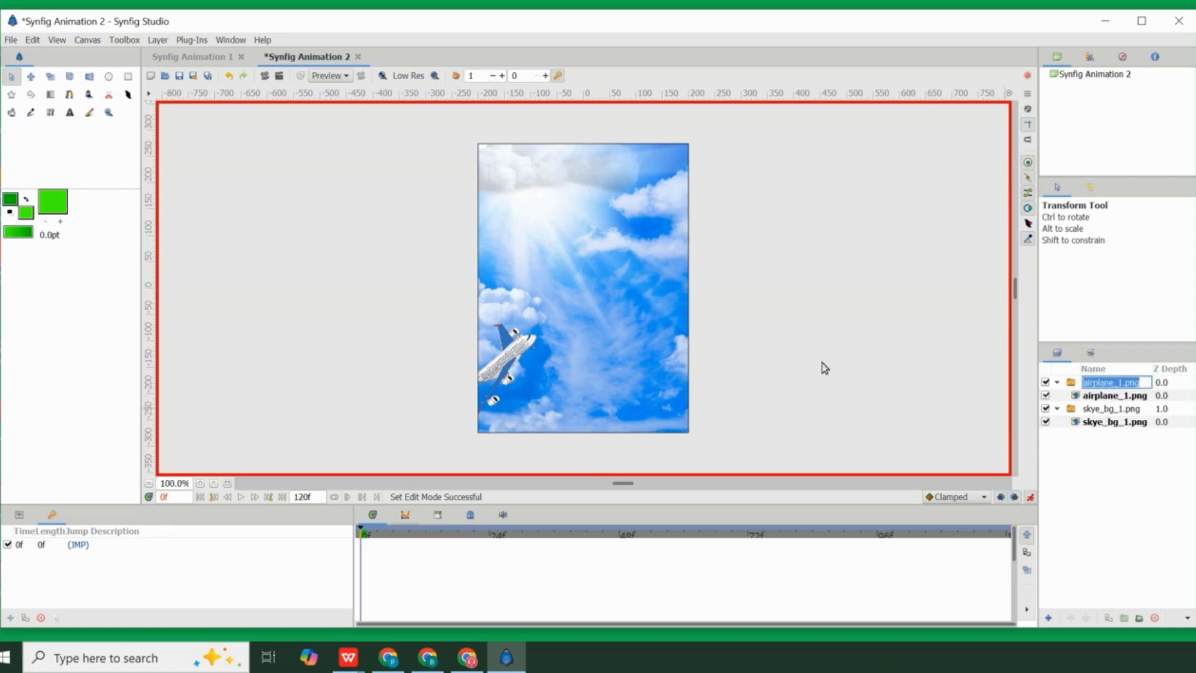
pyautogui.click(1122, 508)
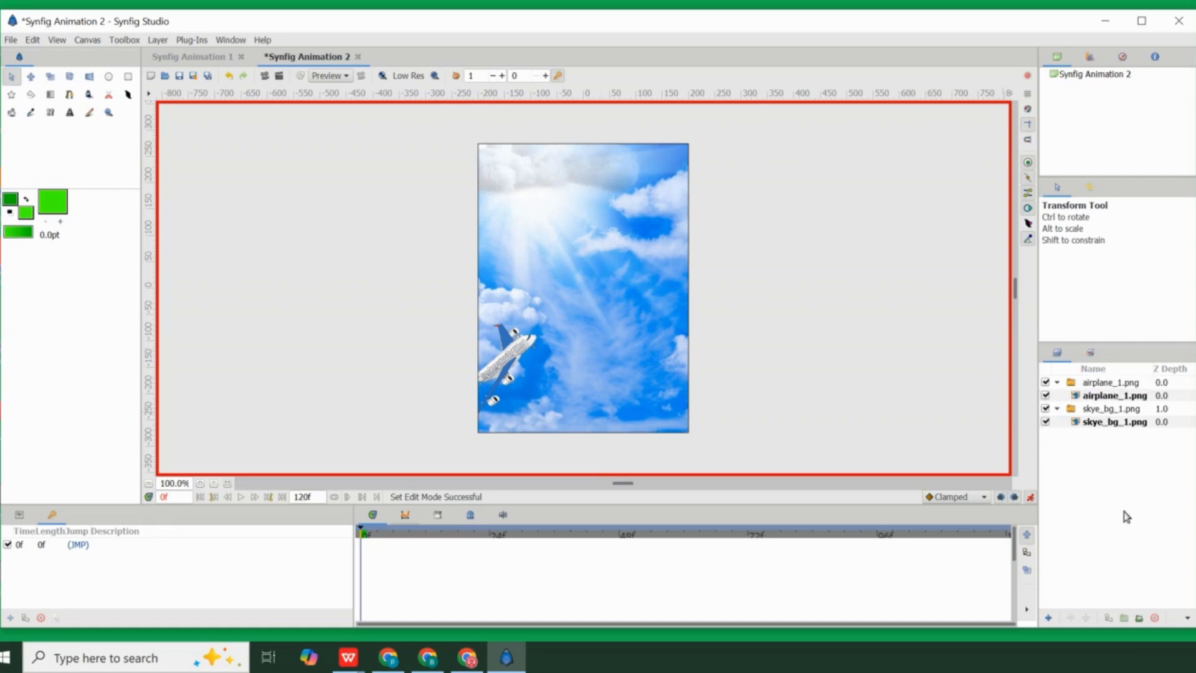
pyautogui.click(1122, 384)
pyautogui.click(1096, 463)
pyautogui.click(1073, 382)
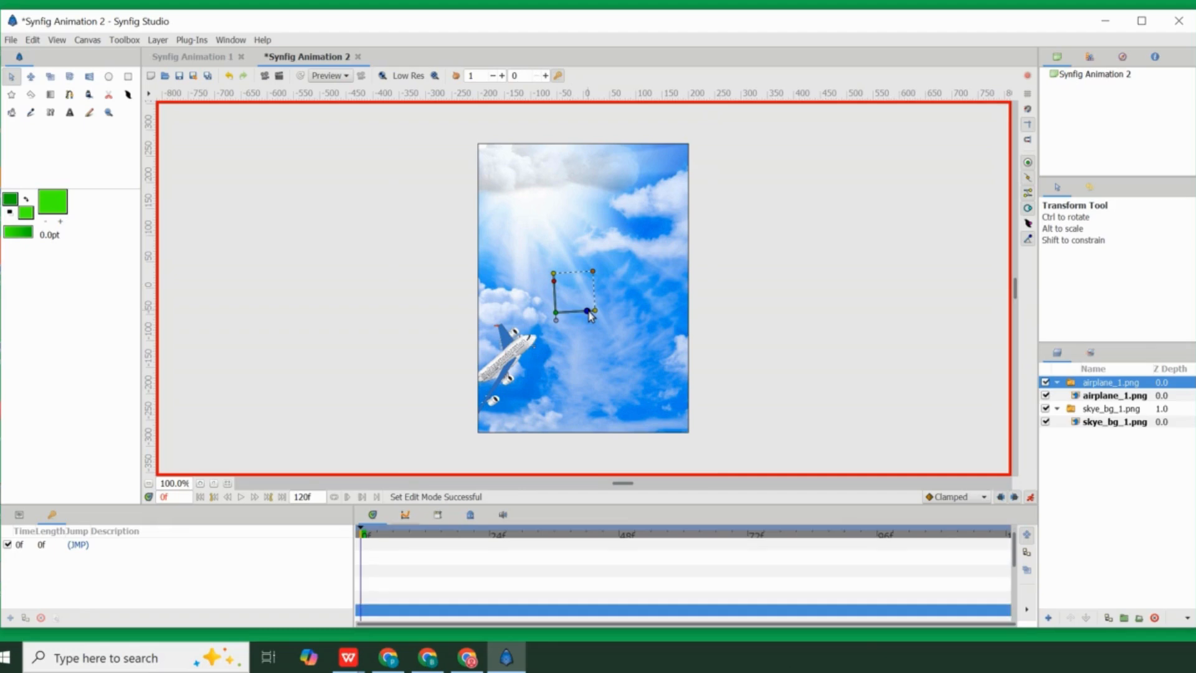
pyautogui.moveTo(588, 316); pyautogui.dragTo(588, 310)
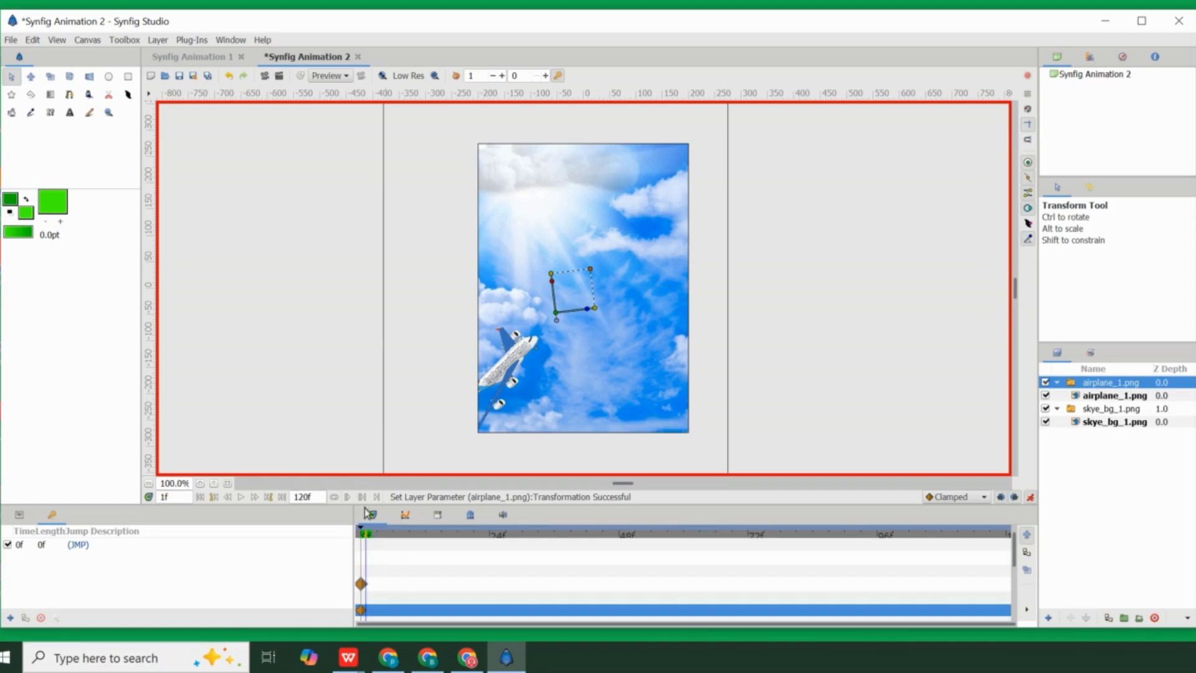
pyautogui.click(363, 531)
pyautogui.hotkey('ctrl', 'z')
pyautogui.hotkey('ctrl', 'z')
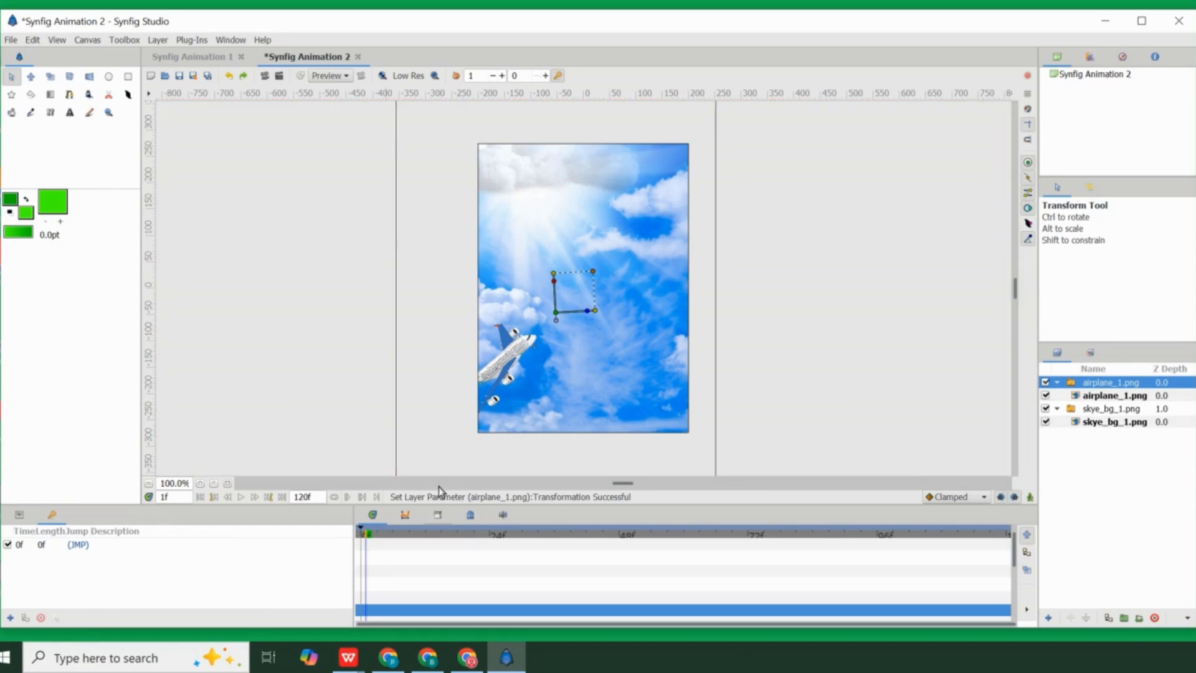
# Step: Undo the airplane's earlier slight rotation and last move, and reposition it lower at the sky's left edge
pyautogui.hotkey('ctrl', 'z')
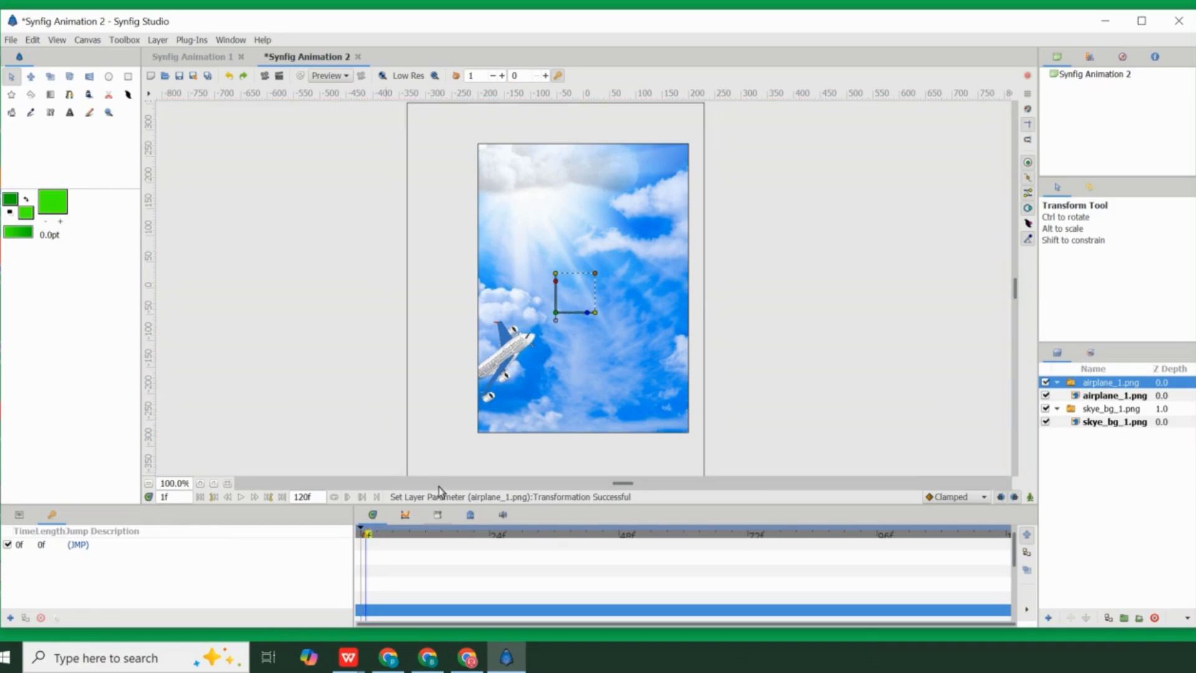
pyautogui.hotkey('ctrl', 'z')
pyautogui.hotkey('ctrl', 'z')
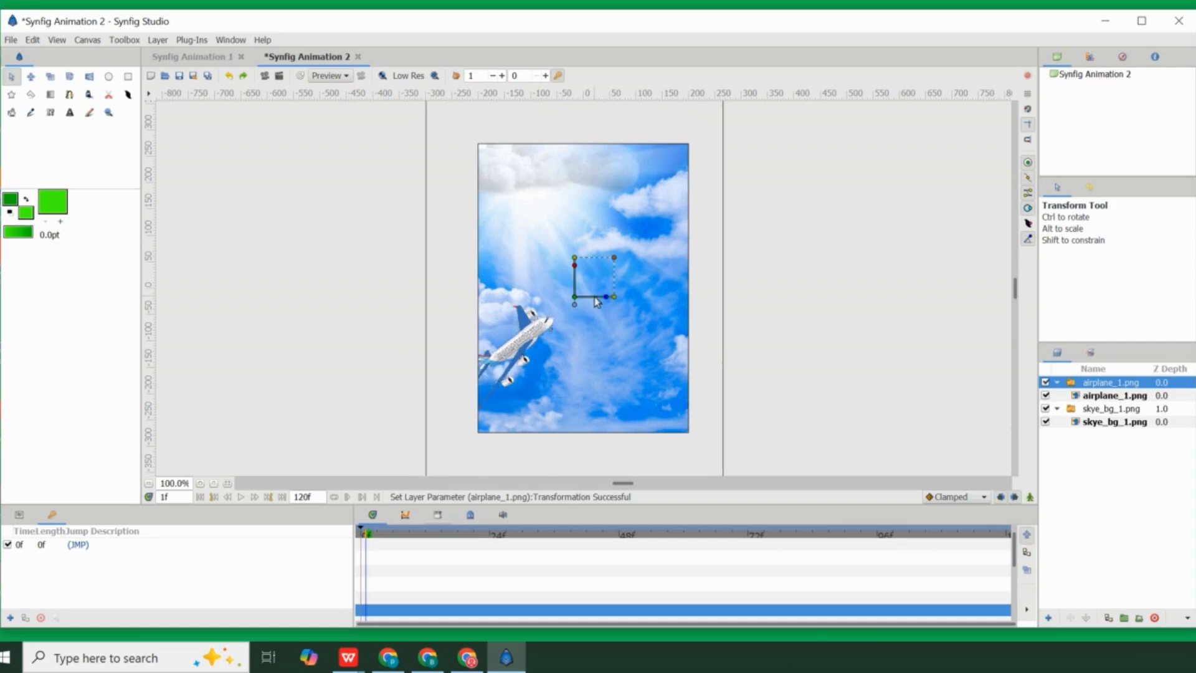
pyautogui.moveTo(575, 298); pyautogui.dragTo(548, 308)
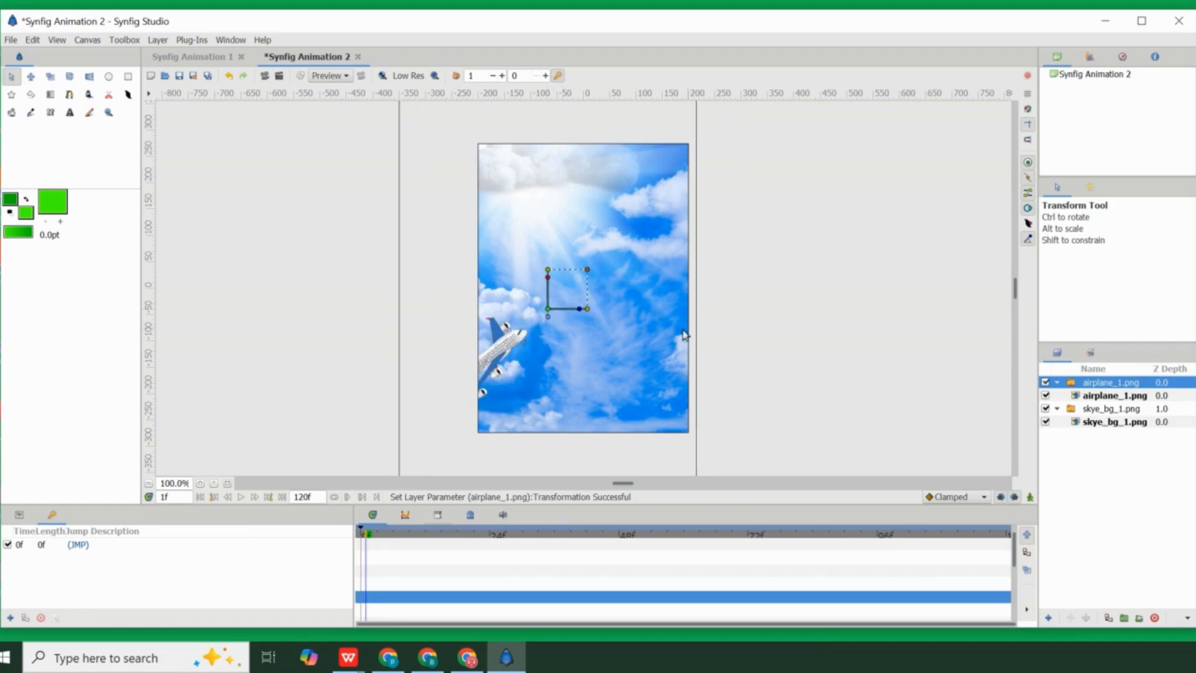
# Step: Turn on animate editing mode, rotate the airplane slightly counterclockwise at frame 2, and add a keyframe there
pyautogui.click(1031, 497)
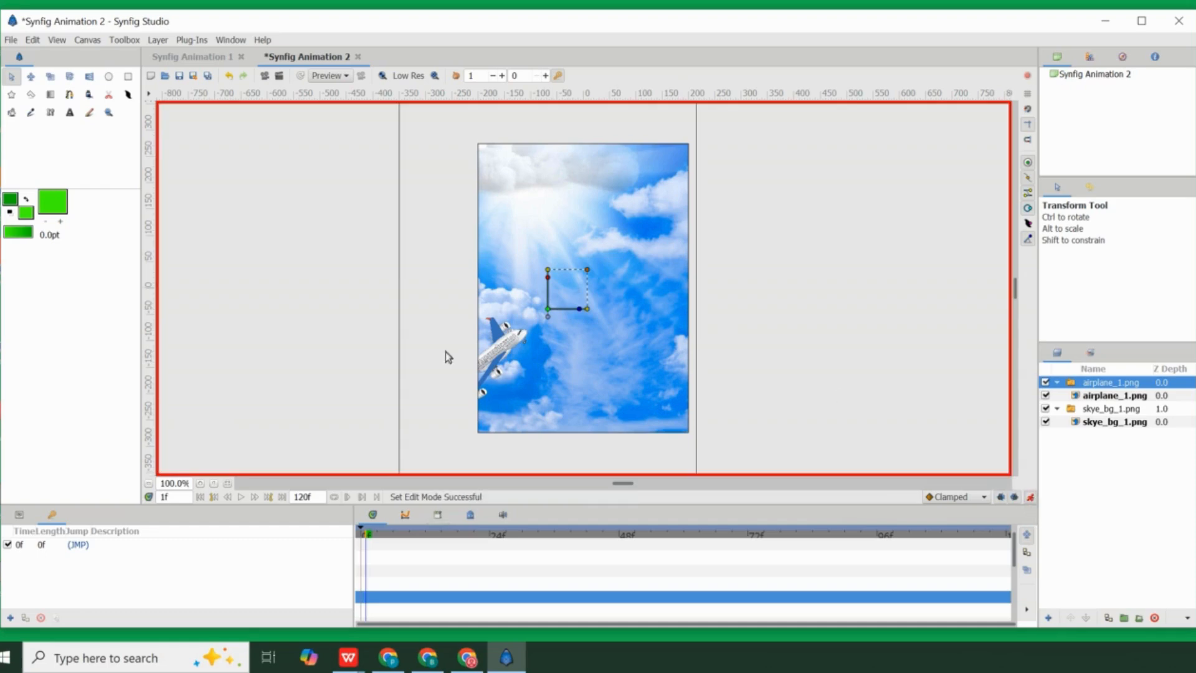
pyautogui.click(370, 537)
pyautogui.moveTo(579, 310); pyautogui.dragTo(577, 307)
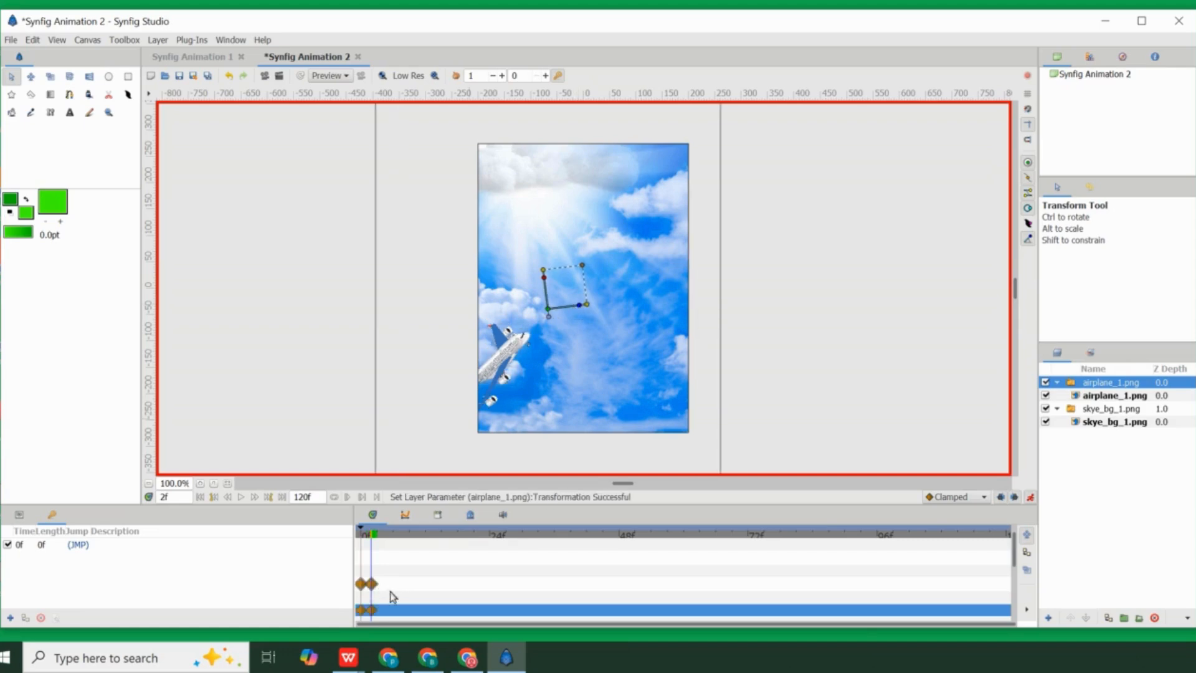
pyautogui.click(10, 618)
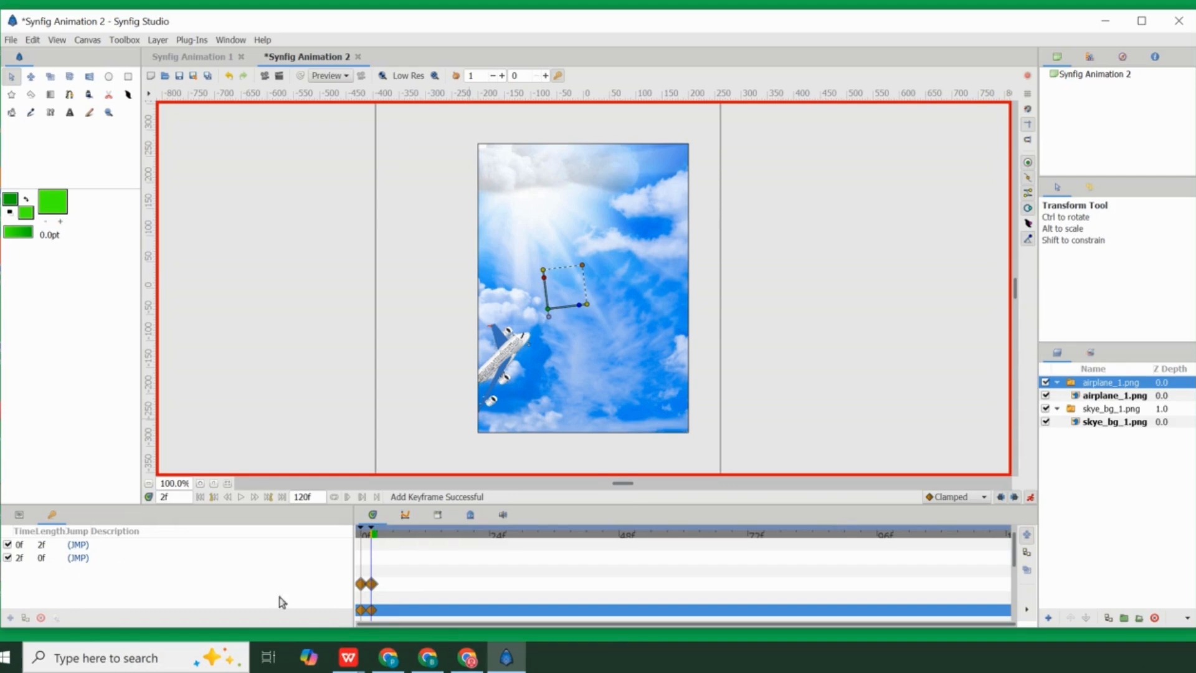
# Step: Pose frame 49 with the airplane moved up and right to mid-sky and the background shifted slightly left, and add a keyframe
pyautogui.click(626, 534)
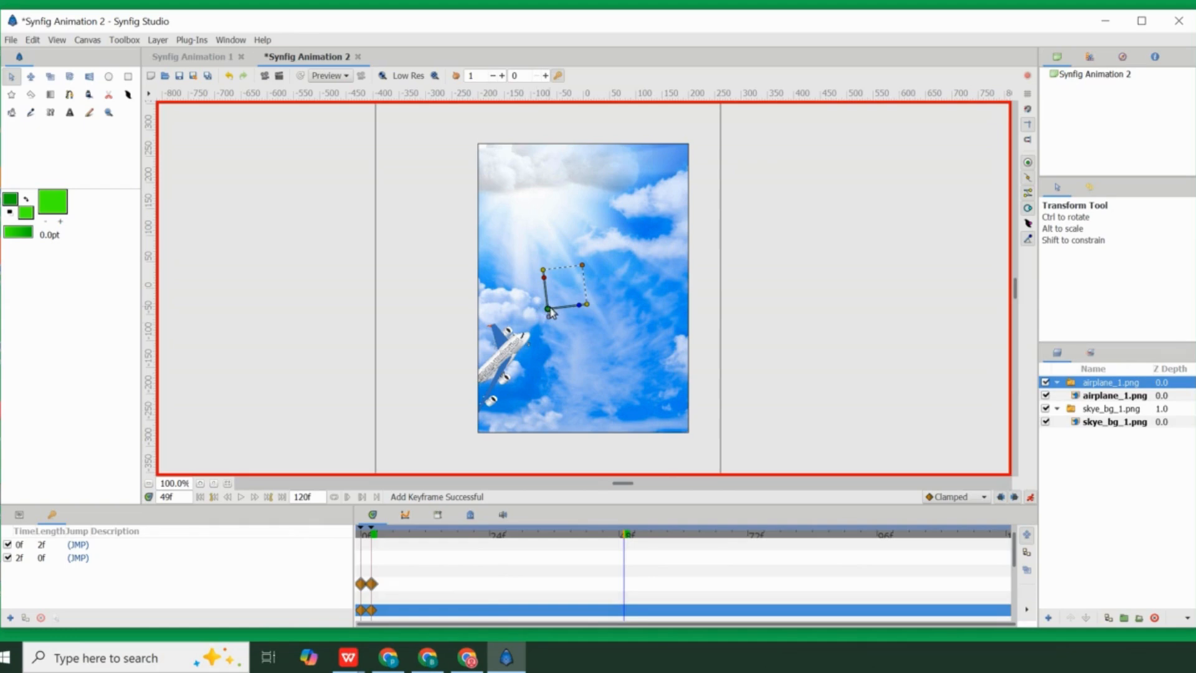
pyautogui.moveTo(547, 312); pyautogui.dragTo(592, 288)
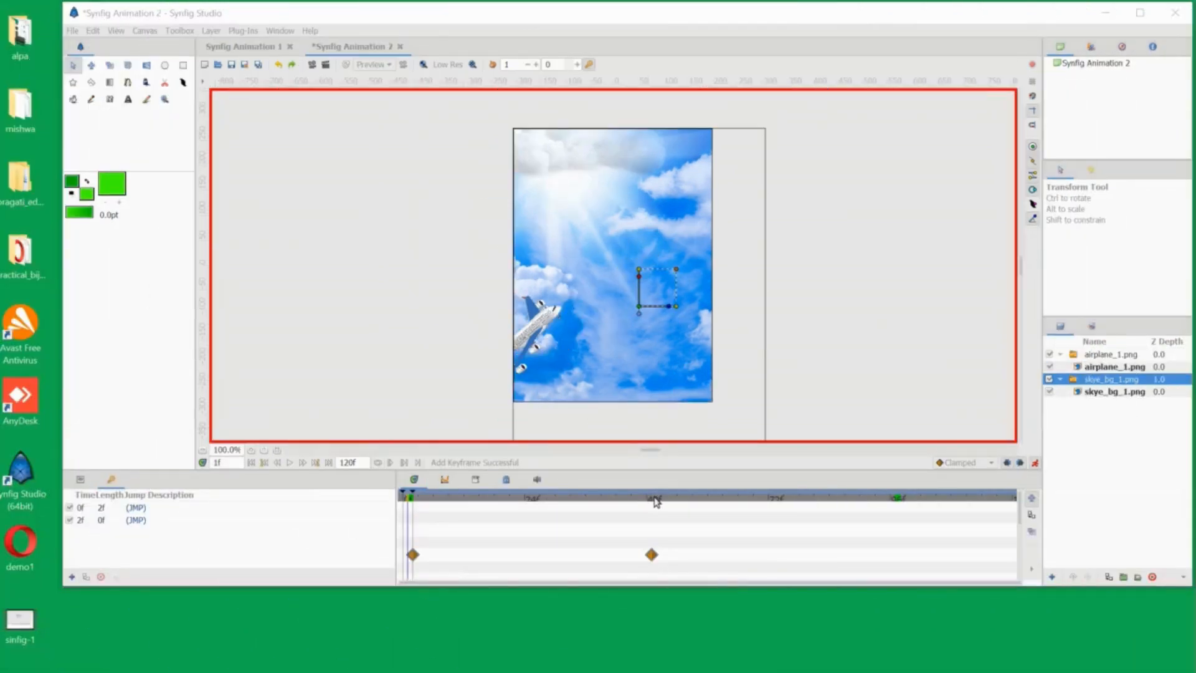
pyautogui.click(654, 498)
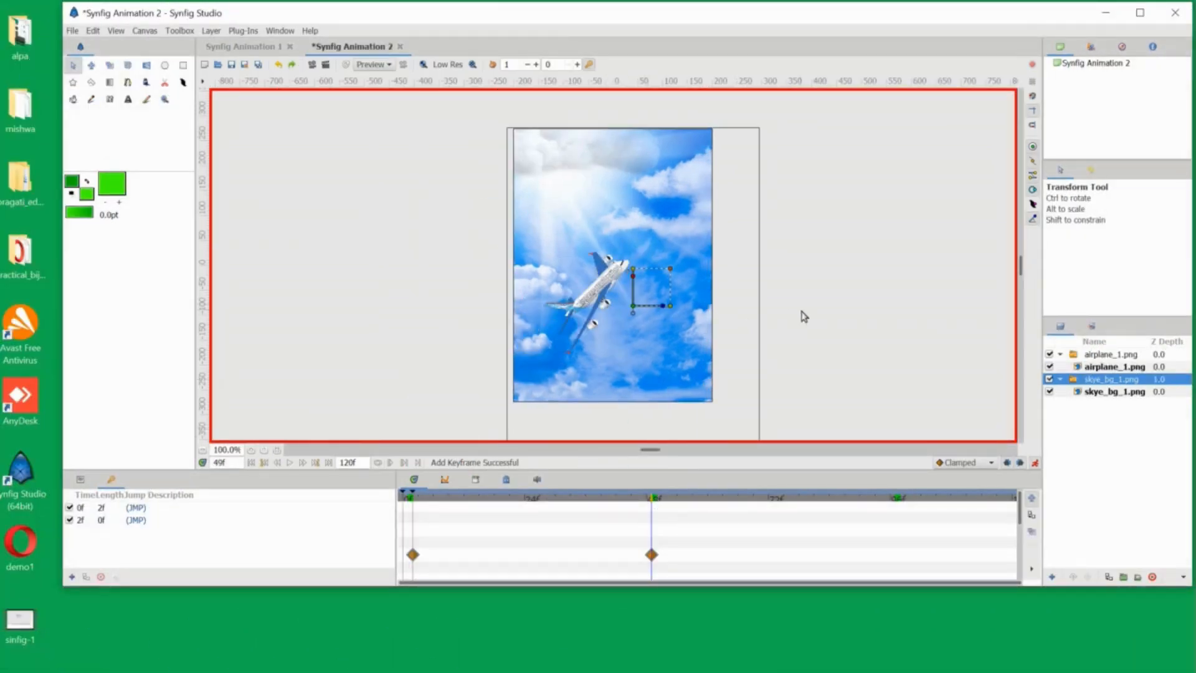
pyautogui.click(1100, 356)
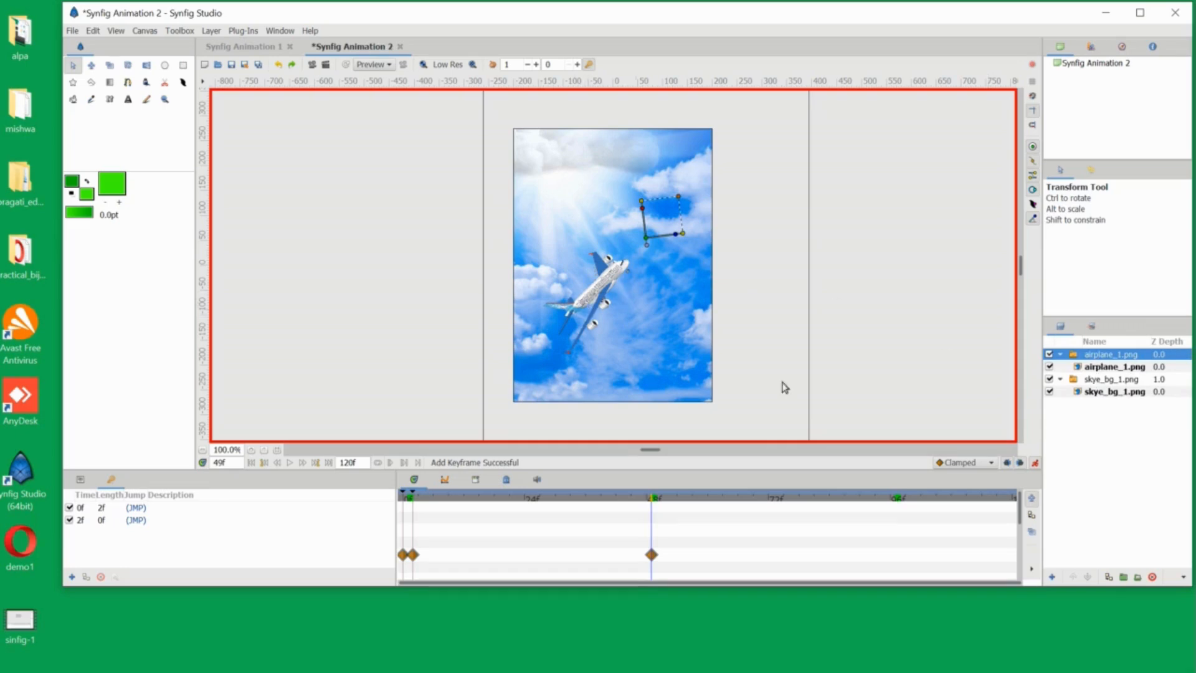
pyautogui.click(1101, 381)
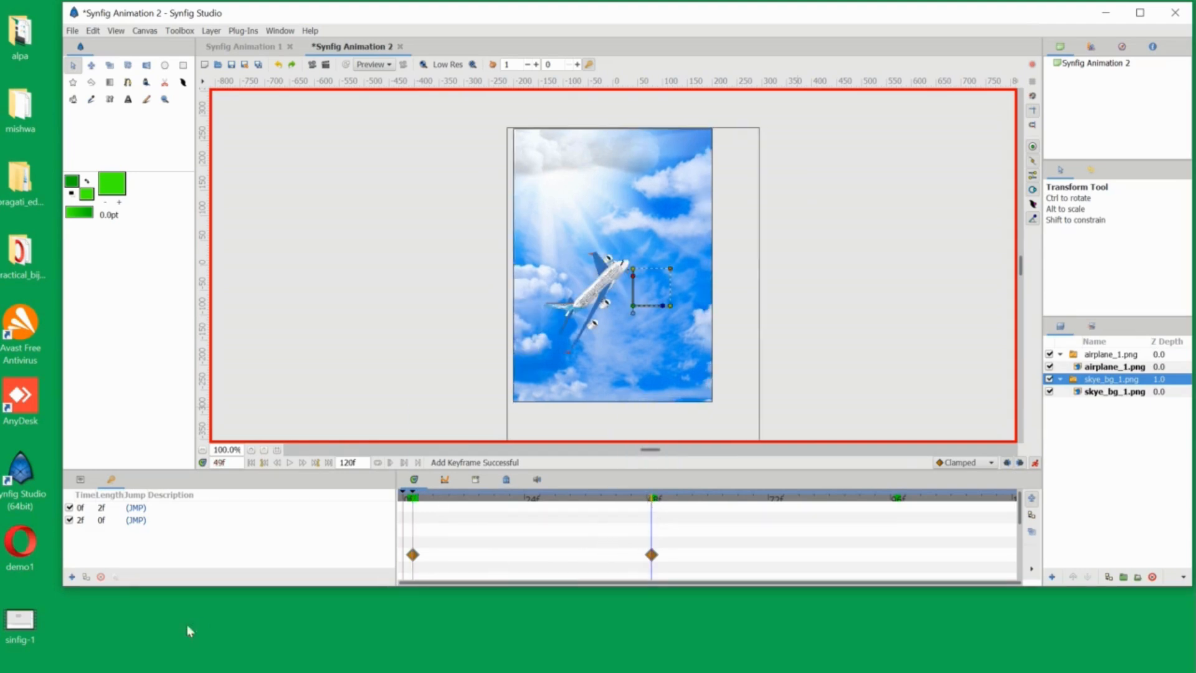
pyautogui.click(72, 577)
# Step: Pose frame 98 with the airplane moved further up and right and the sky background shifted slightly left, and add a keyframe
pyautogui.click(901, 498)
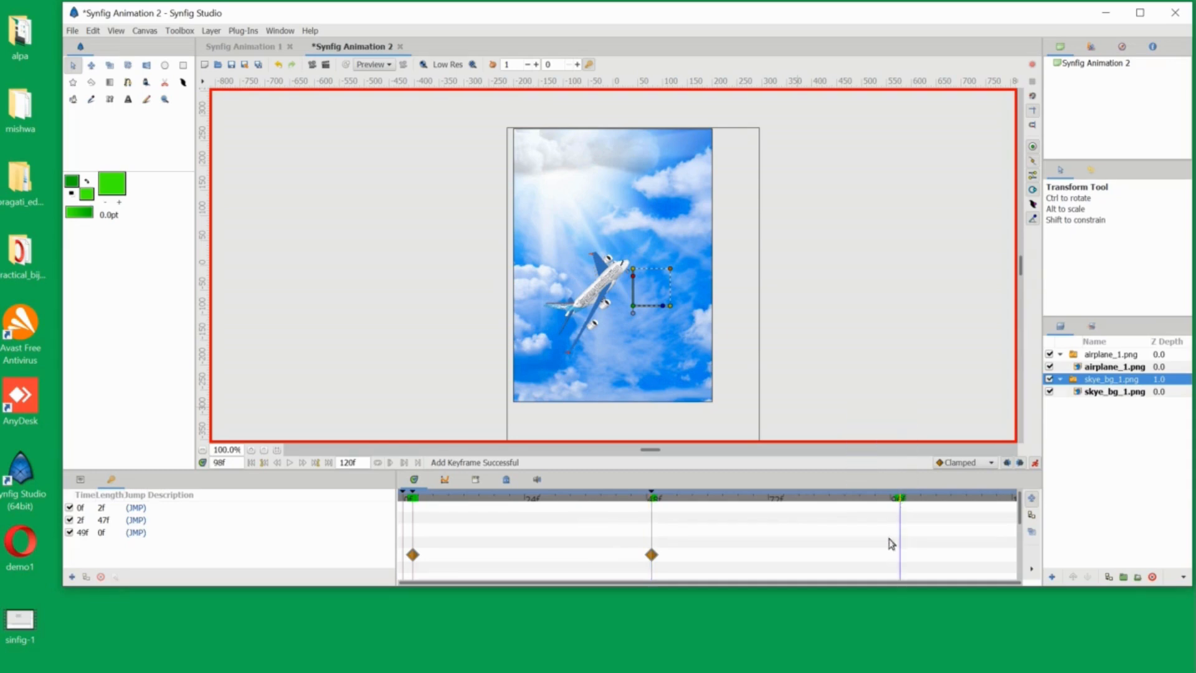
pyautogui.click(1097, 354)
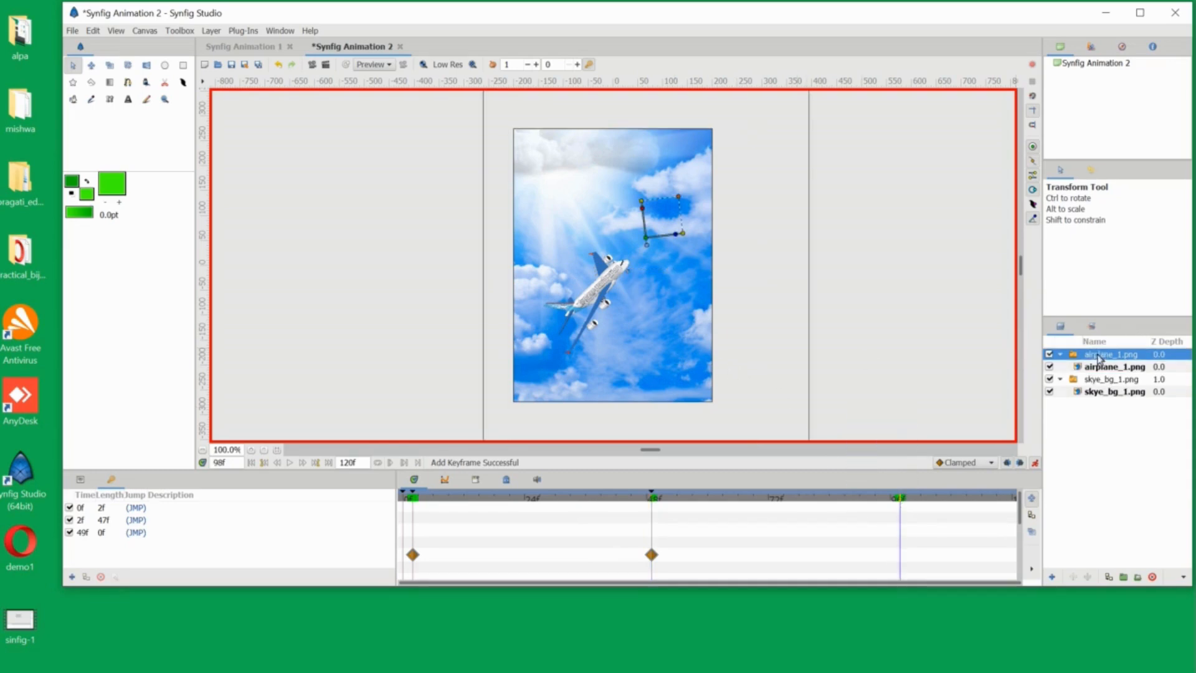
pyautogui.moveTo(646, 241); pyautogui.dragTo(690, 192)
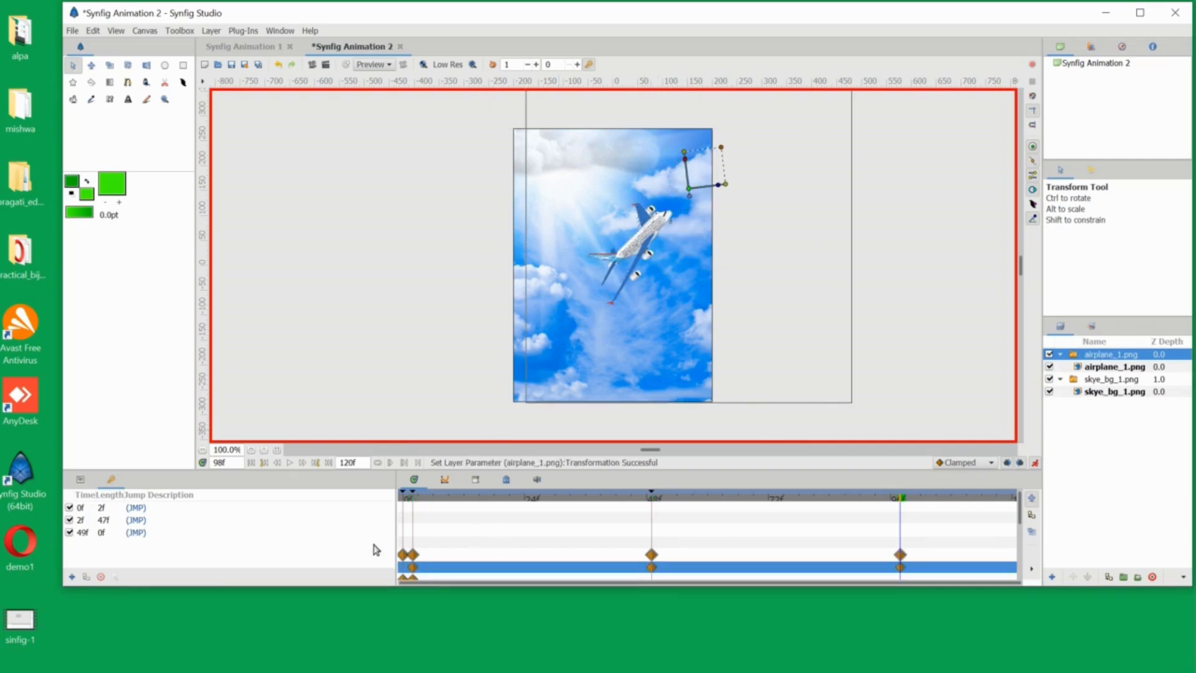
pyautogui.click(1089, 378)
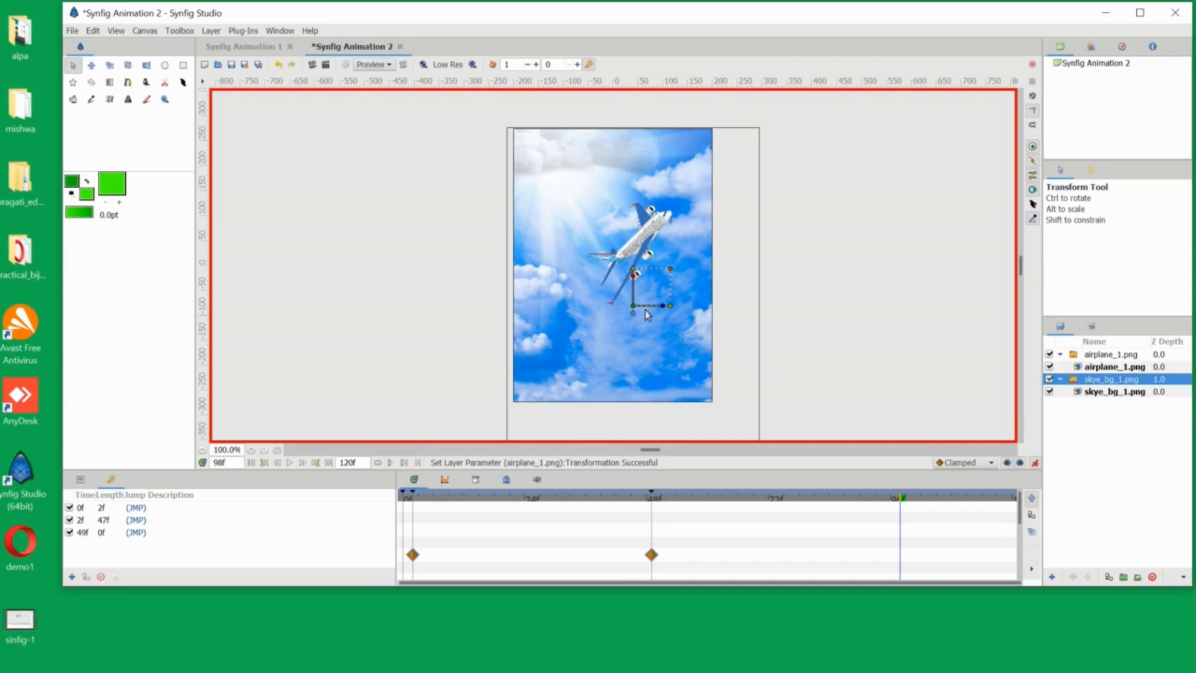
pyautogui.moveTo(634, 309); pyautogui.dragTo(627, 306)
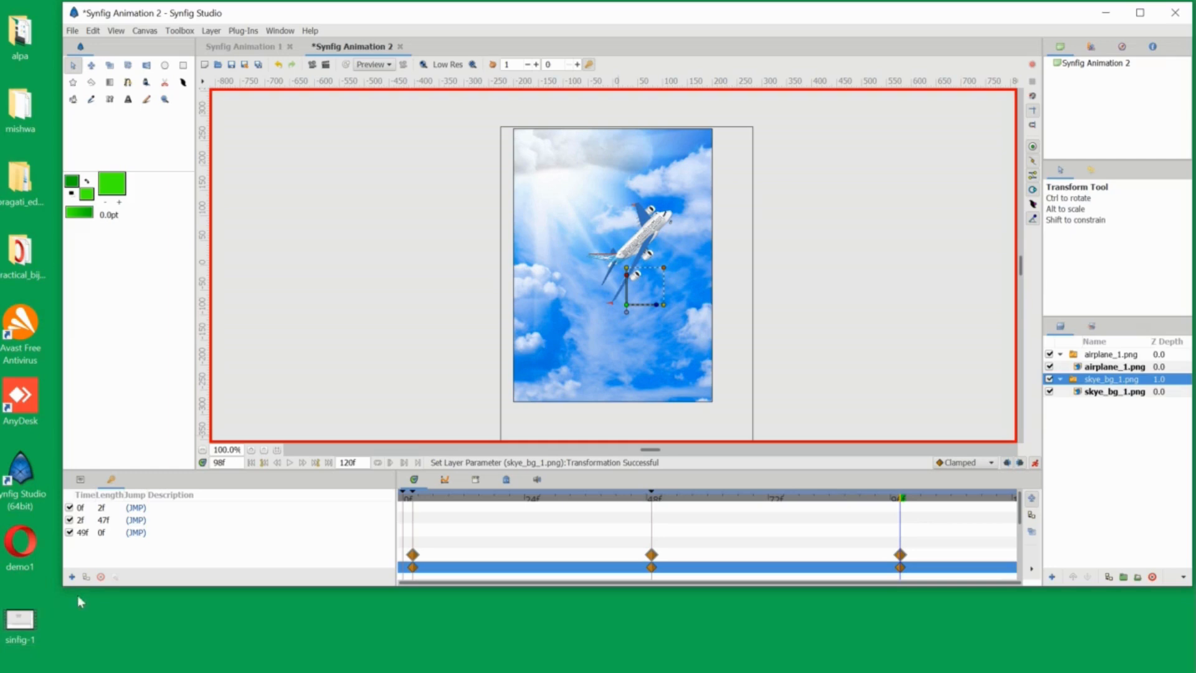
pyautogui.click(72, 577)
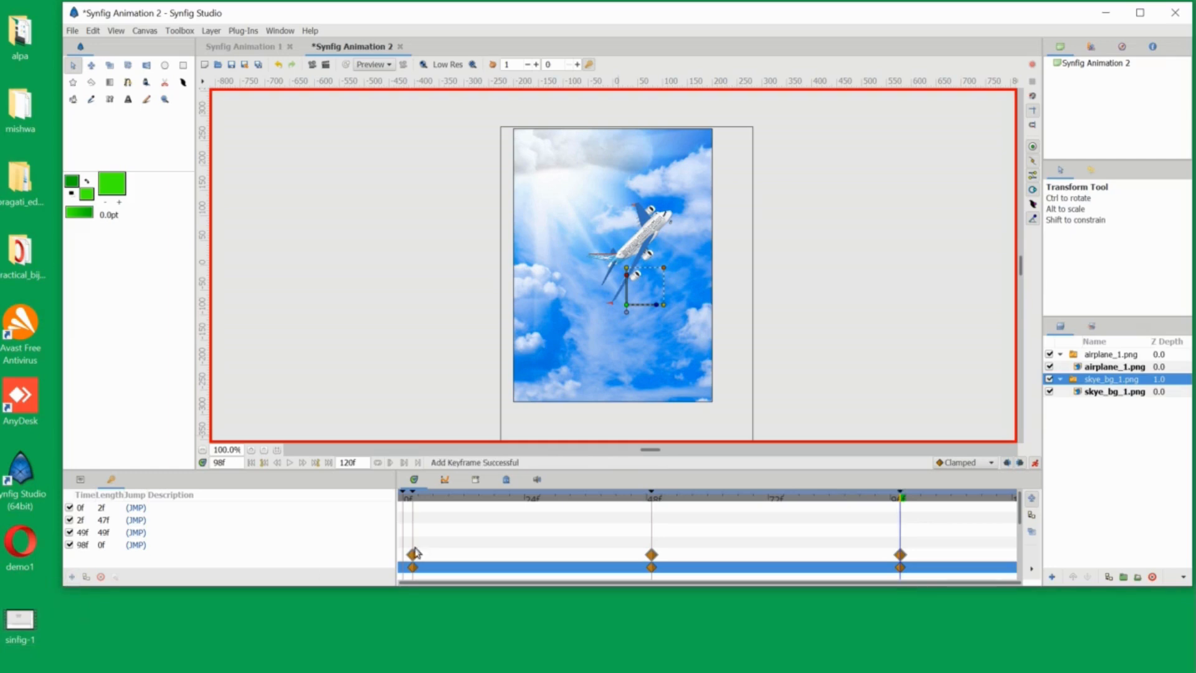
# Step: Pose frame 120 with the airplane partly past the canvas's right edge and the sky background shifted further left, and add a keyframe
pyautogui.click(1014, 498)
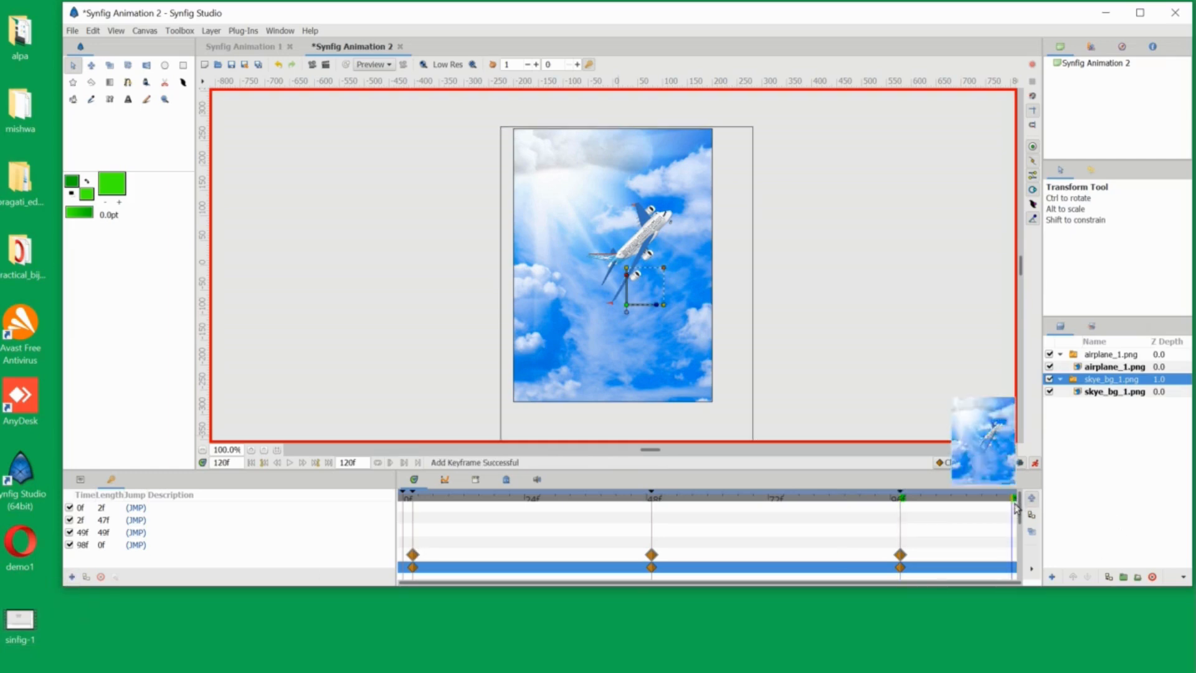
pyautogui.click(1094, 355)
pyautogui.moveTo(691, 193); pyautogui.dragTo(785, 137)
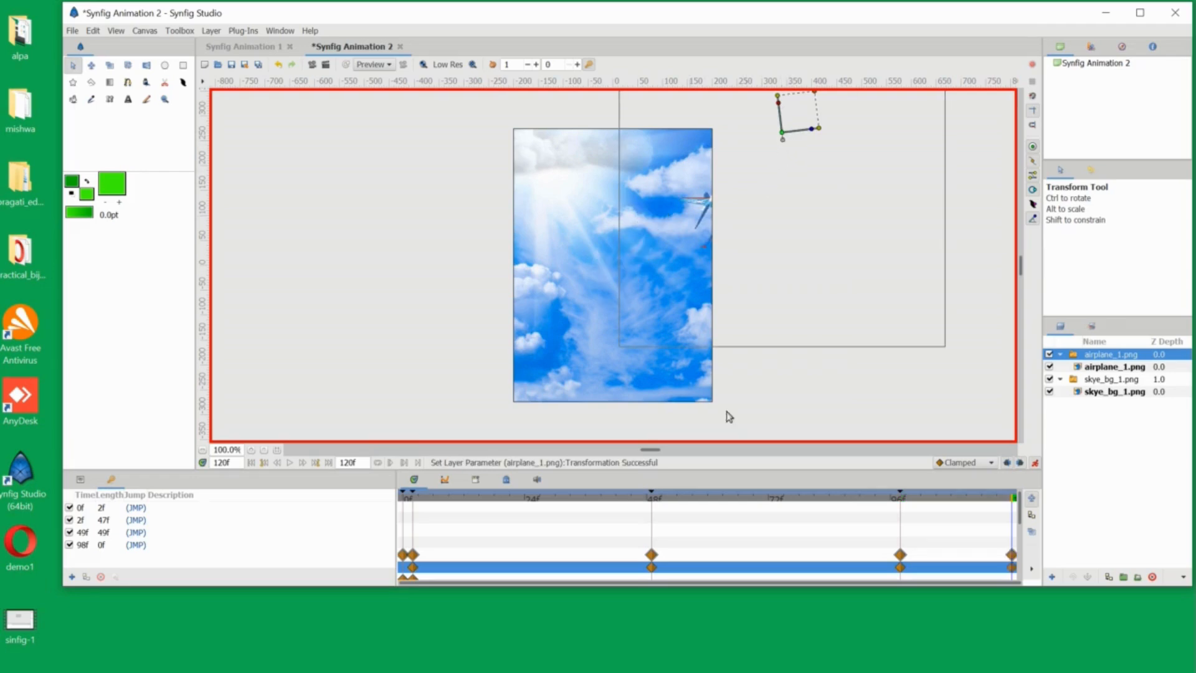
pyautogui.moveTo(783, 136); pyautogui.dragTo(765, 146)
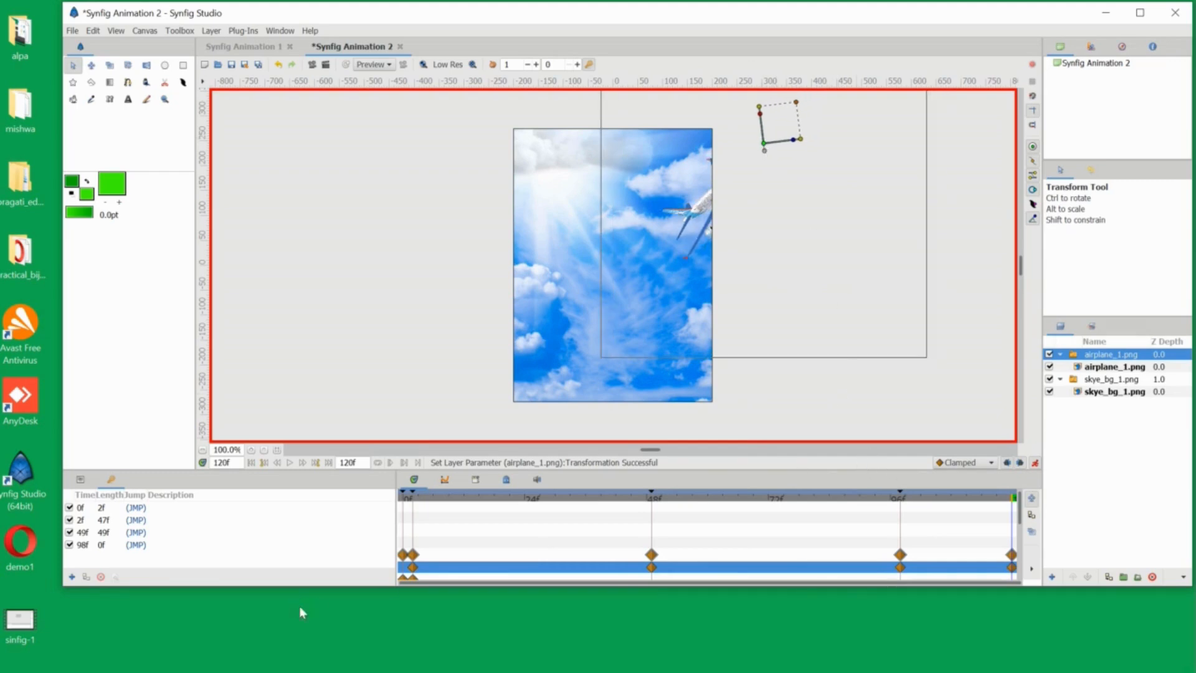
pyautogui.click(1099, 380)
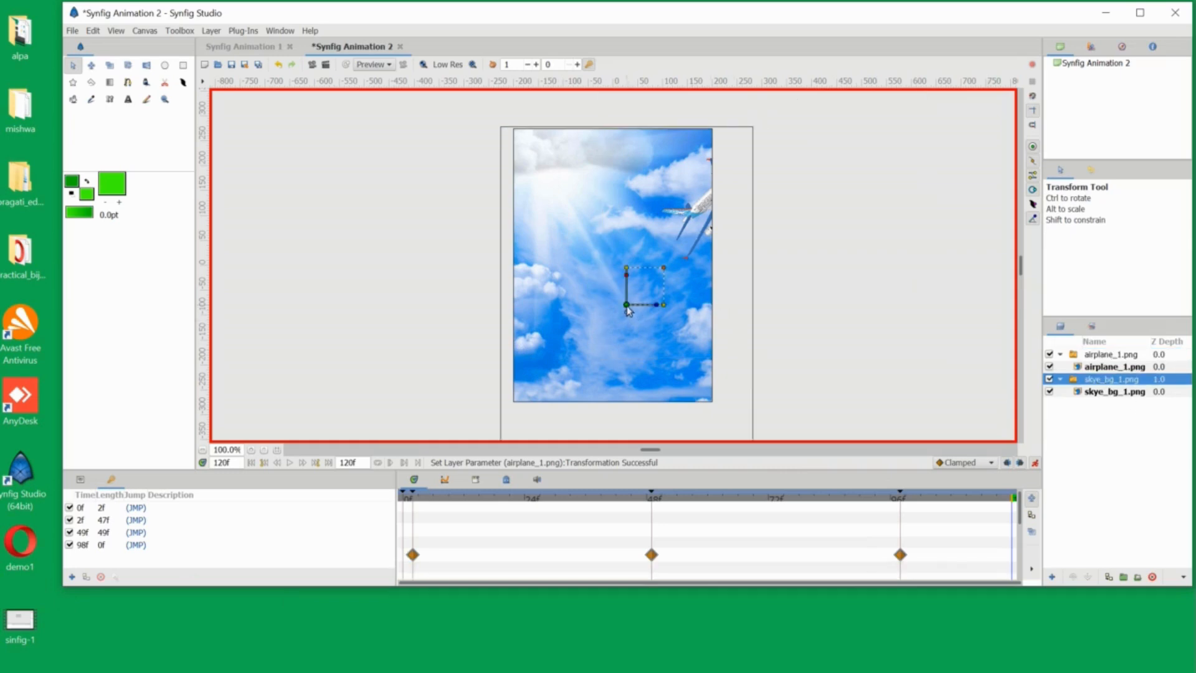
pyautogui.moveTo(627, 308); pyautogui.dragTo(613, 308)
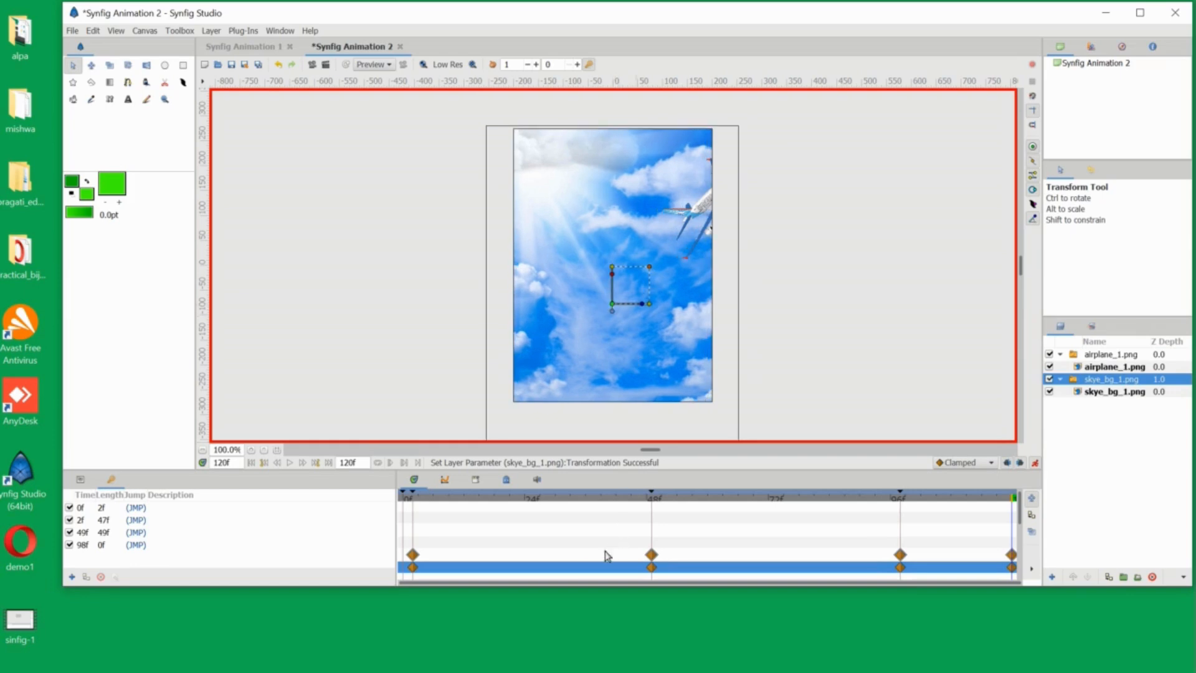
pyautogui.click(70, 576)
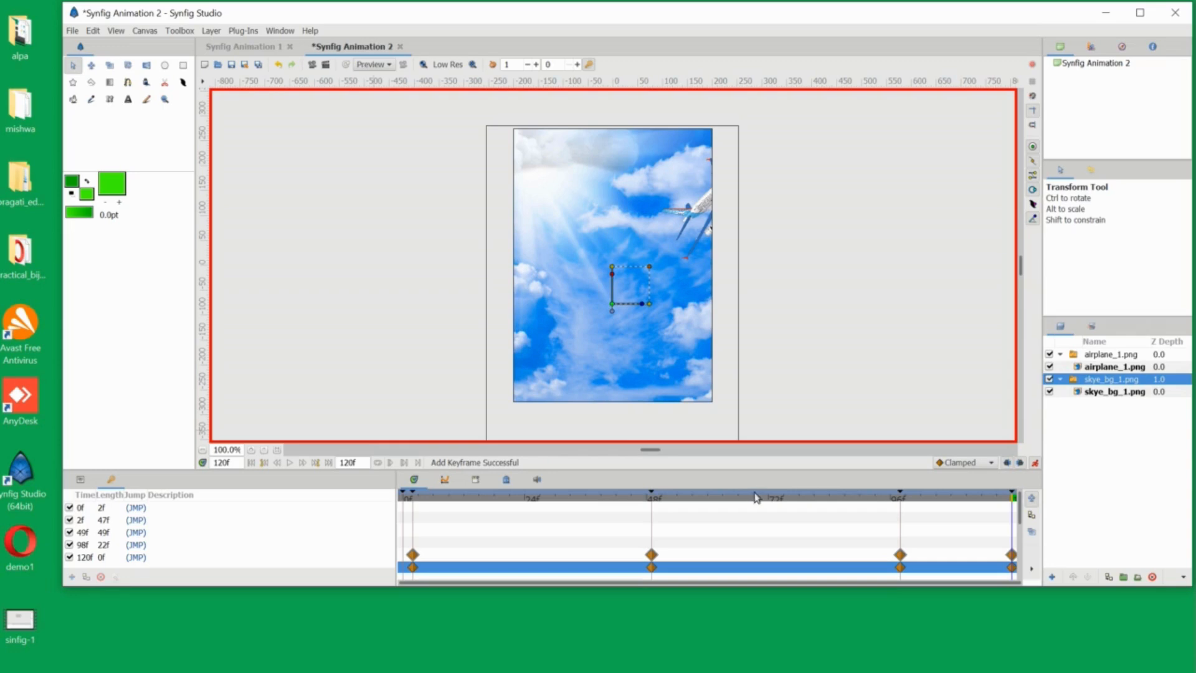
# Step: Play the animation several times to review the airplane's flight across the sky
pyautogui.click(290, 463)
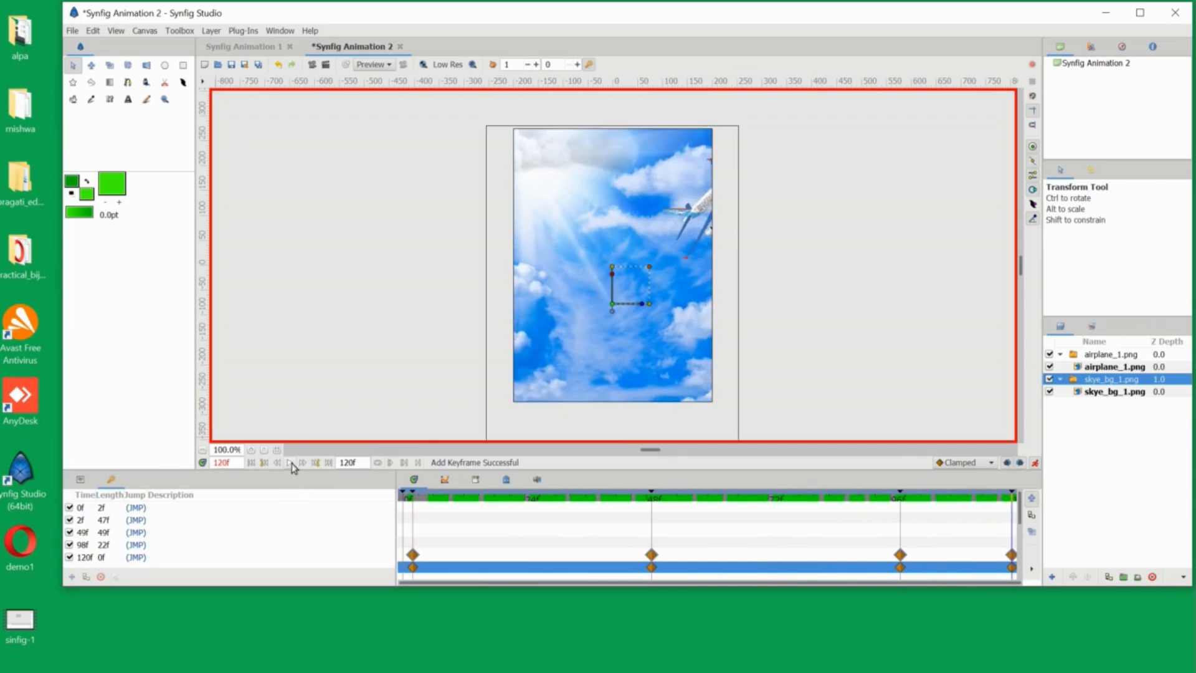
pyautogui.click(291, 464)
pyautogui.click(290, 463)
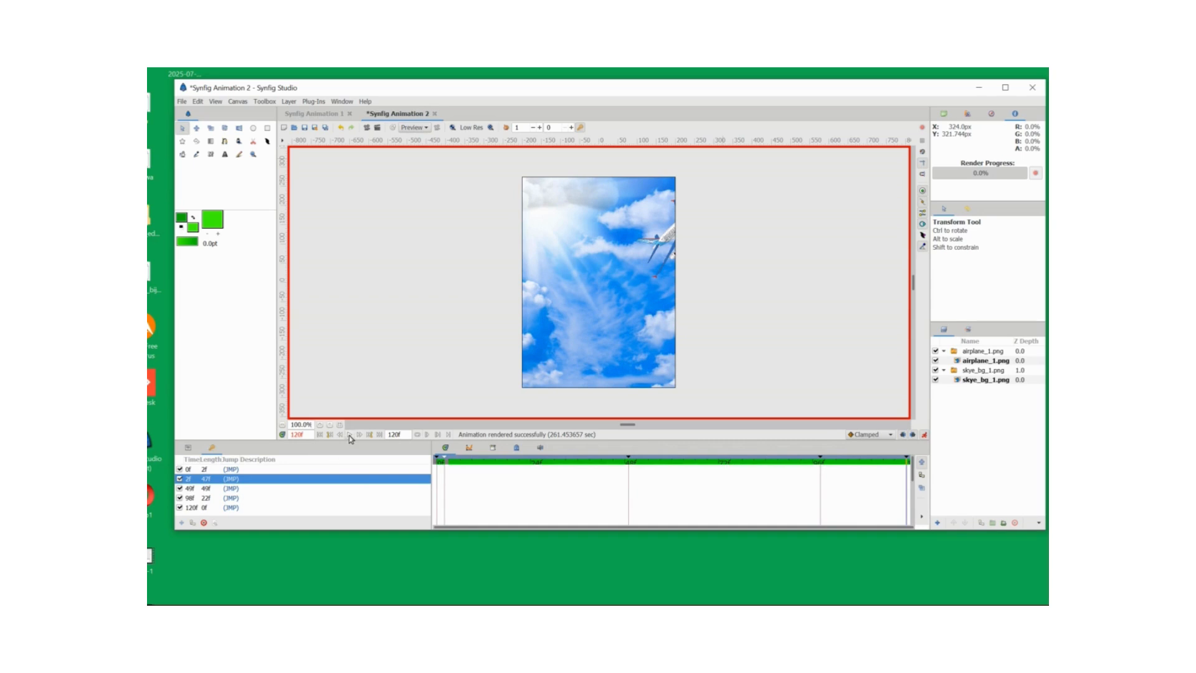
pyautogui.click(350, 435)
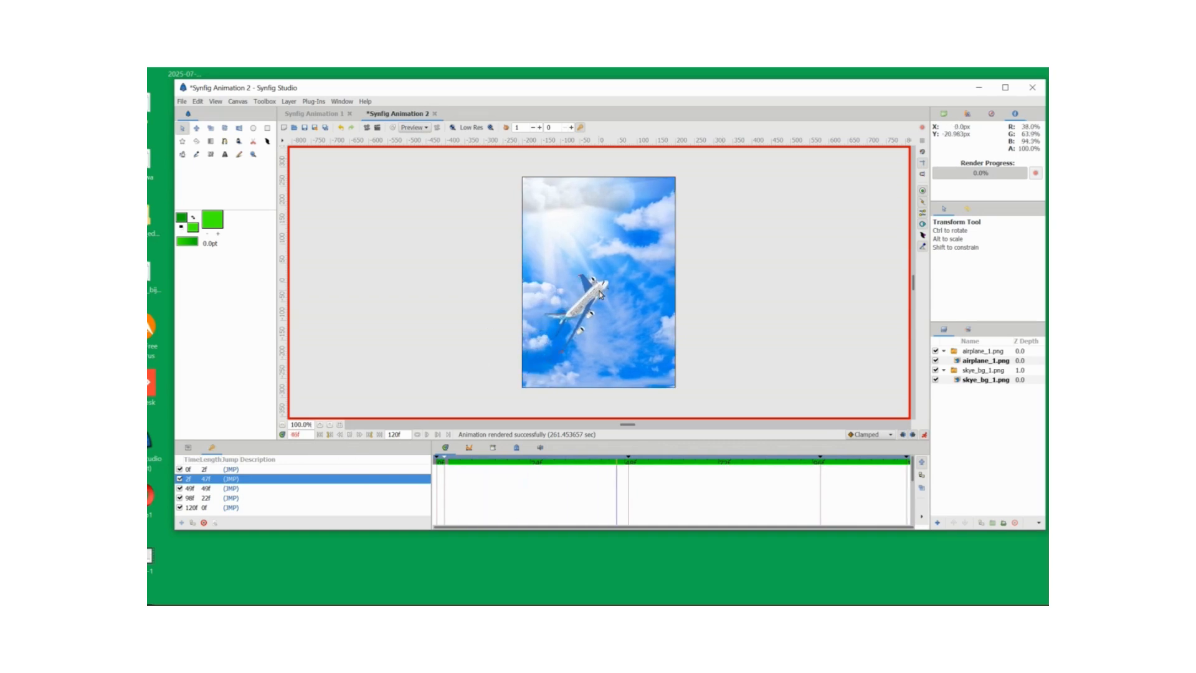